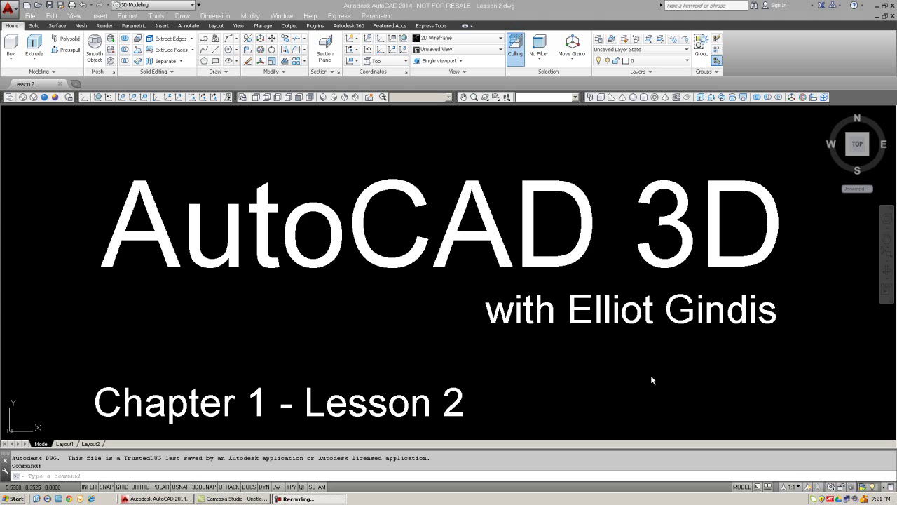
Step: Erase every object in the drawing with E and ALL, removing the title text
click(652, 380)
key(Escape)
text(e)
key(Return)
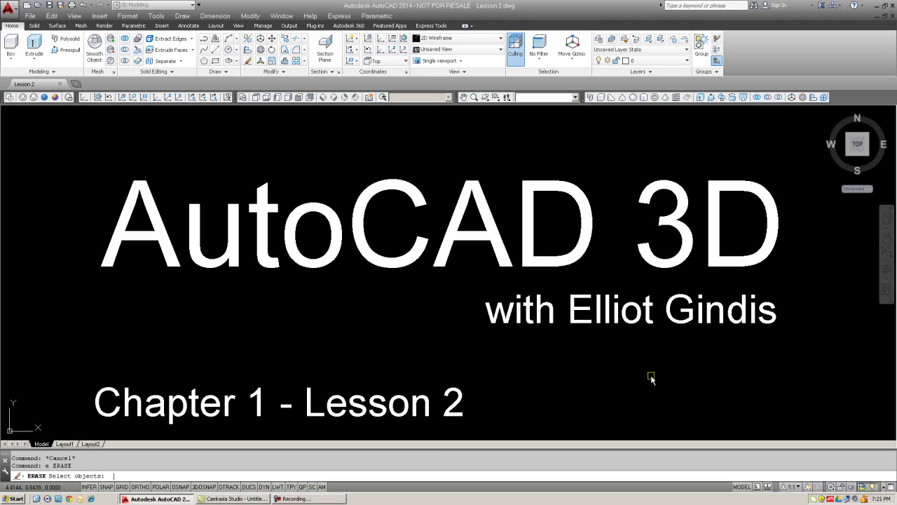
text(all)
key(Return)
key(Return)
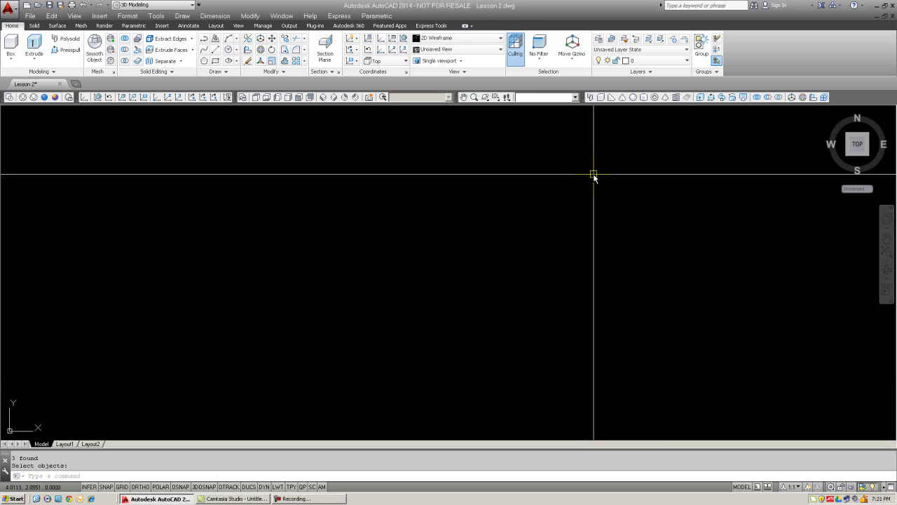
Step: Turn on the UCS toolbar from the toolbar list
right_click(644, 100)
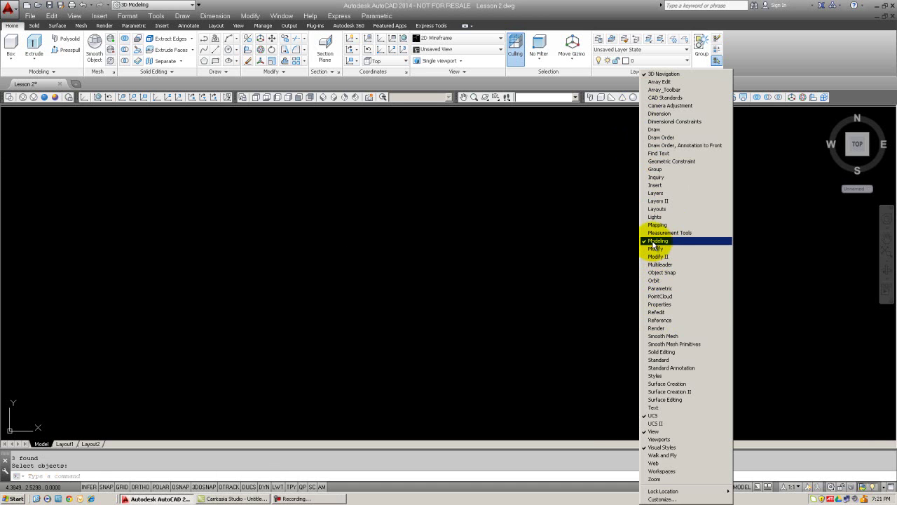
key(Escape)
key(Escape)
key(Escape)
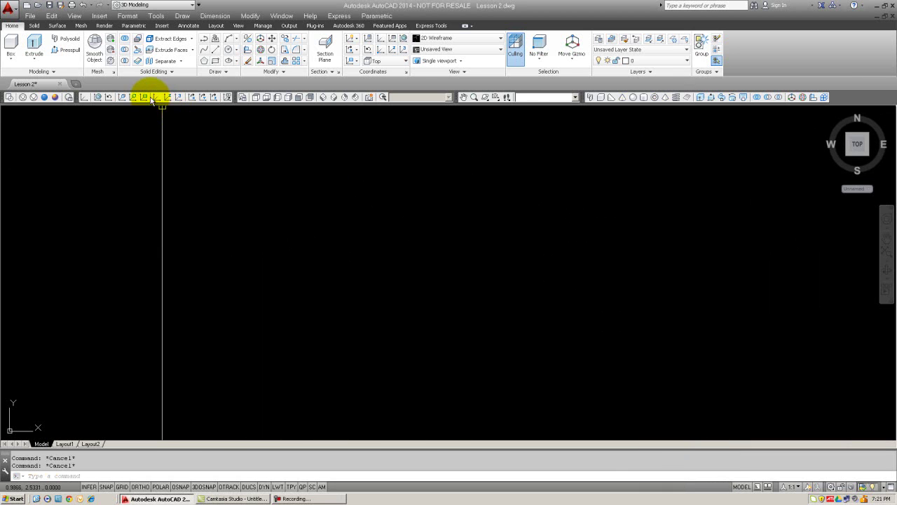
right_click(150, 99)
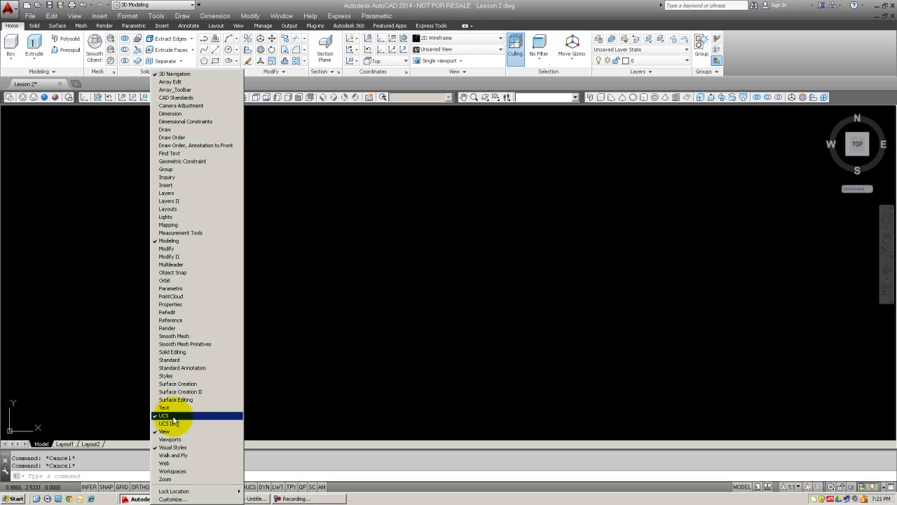
click(174, 416)
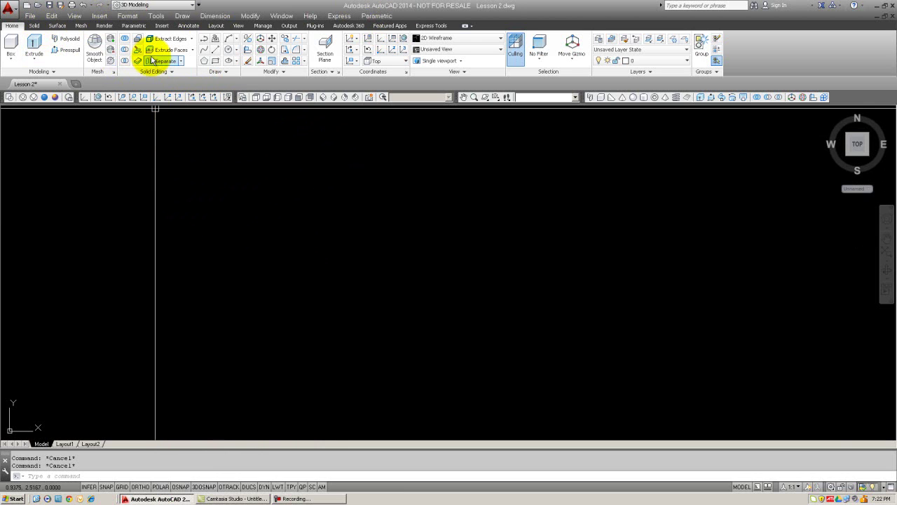
Step: Switch the drawing to the SW Isometric view
click(148, 475)
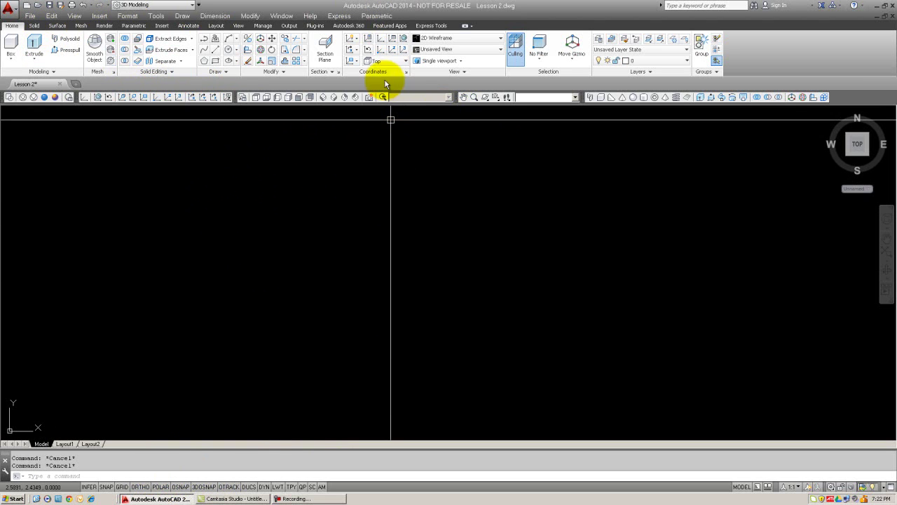
click(322, 97)
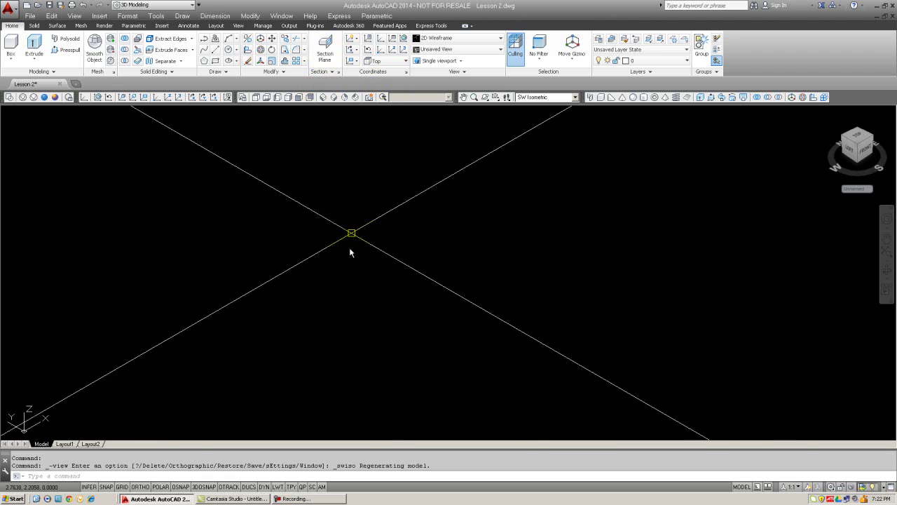
middle_drag(351, 252, 353, 335)
text(re)
key(Return)
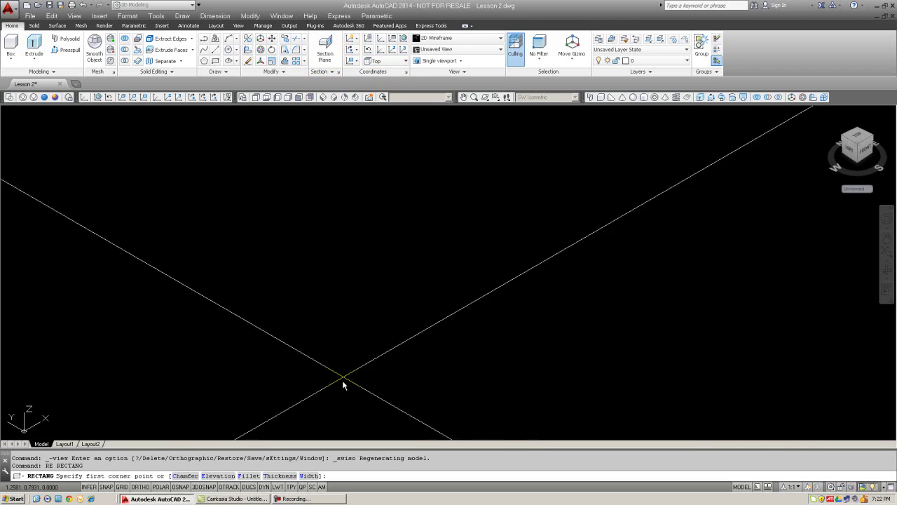
click(341, 390)
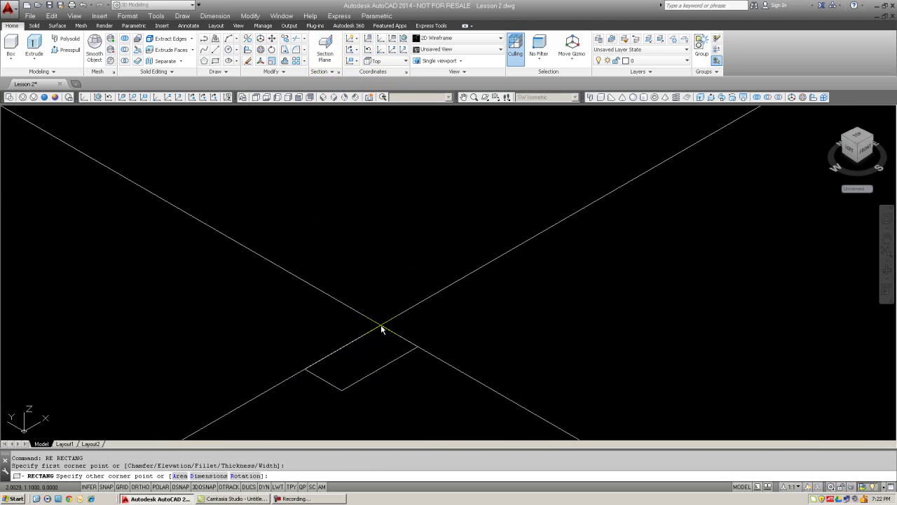
text(@10,6)
key(Return)
text(r)
key(Return)
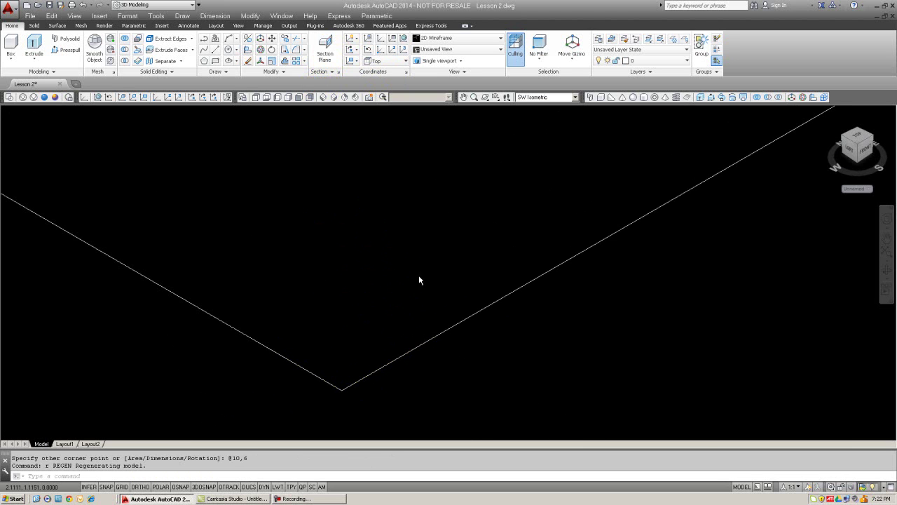
scroll(419, 281, down, 5)
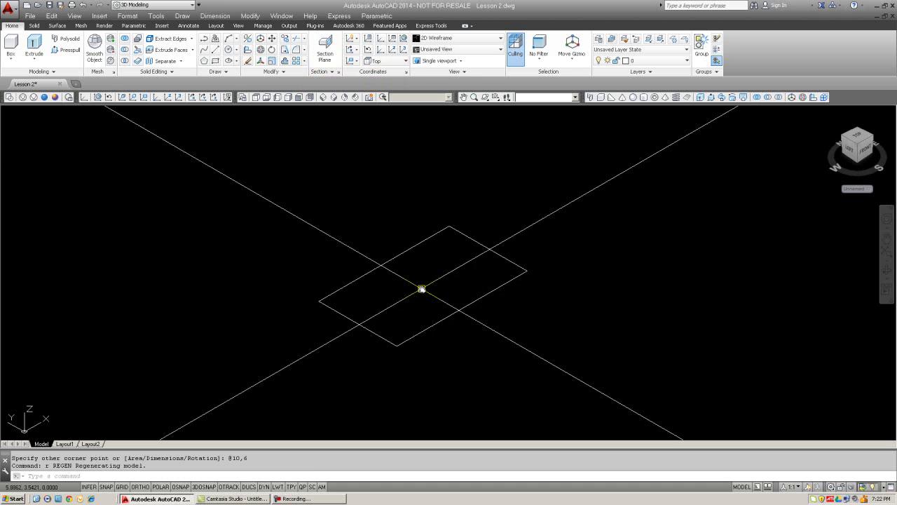
drag(421, 289, 317, 302)
Step: Extrude the 10 by 6 rectangle to a height of 4, forming a solid box
click(699, 98)
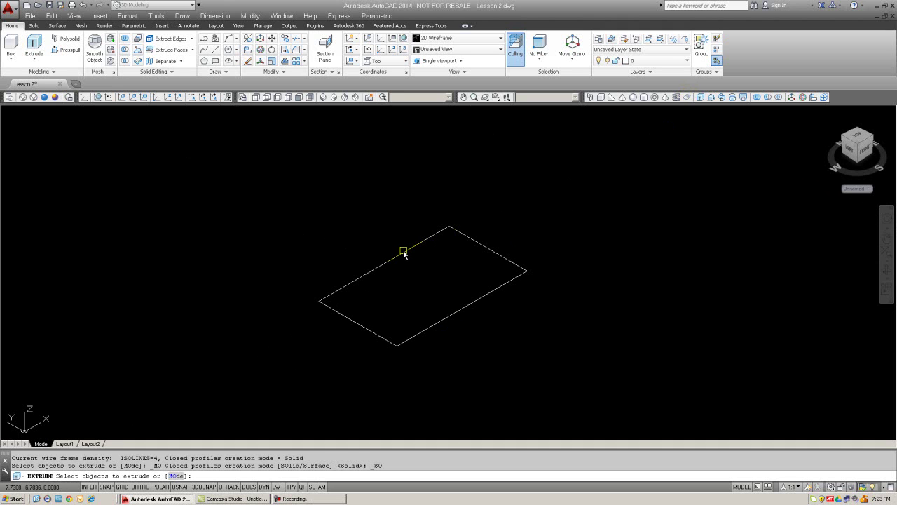
click(404, 253)
key(Return)
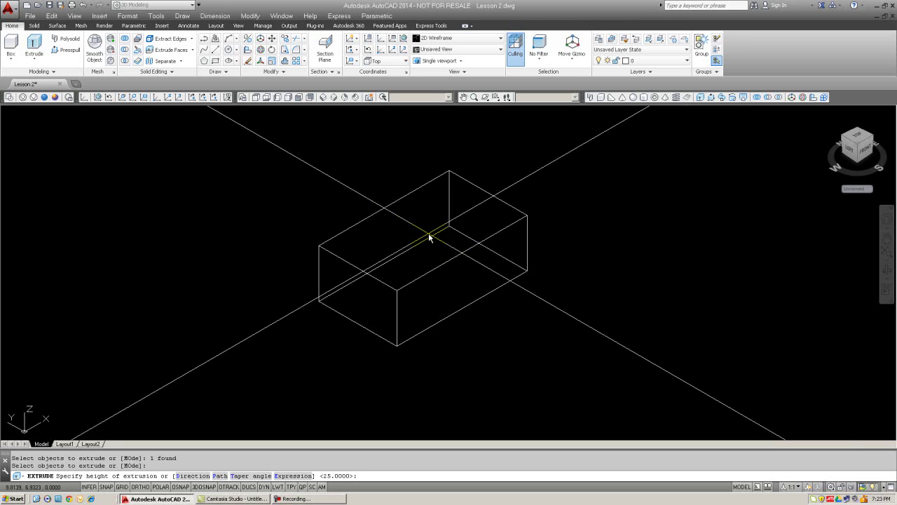
text(4)
key(Return)
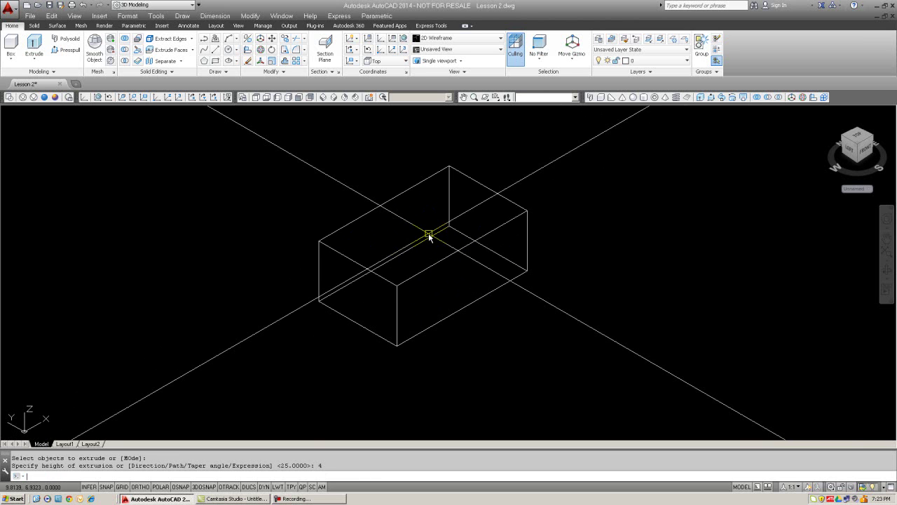
middle_drag(751, 292, 713, 307)
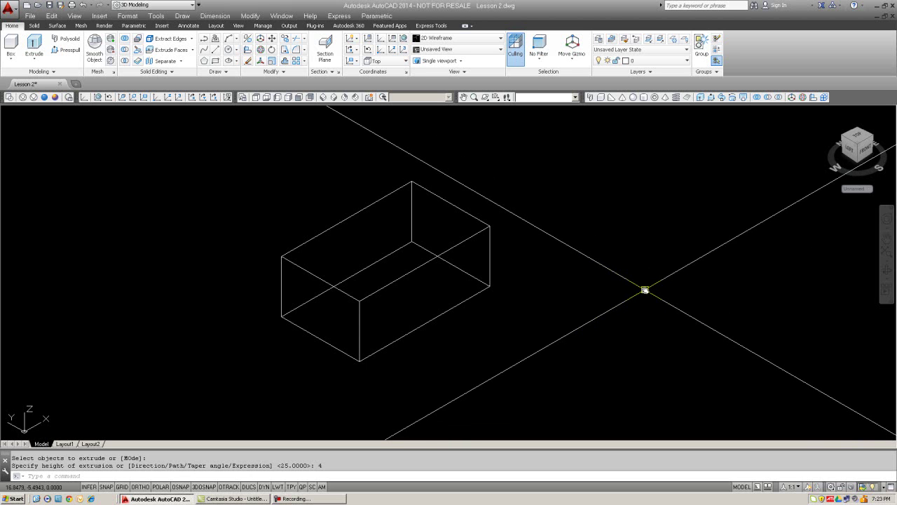
middle_drag(590, 267, 601, 269)
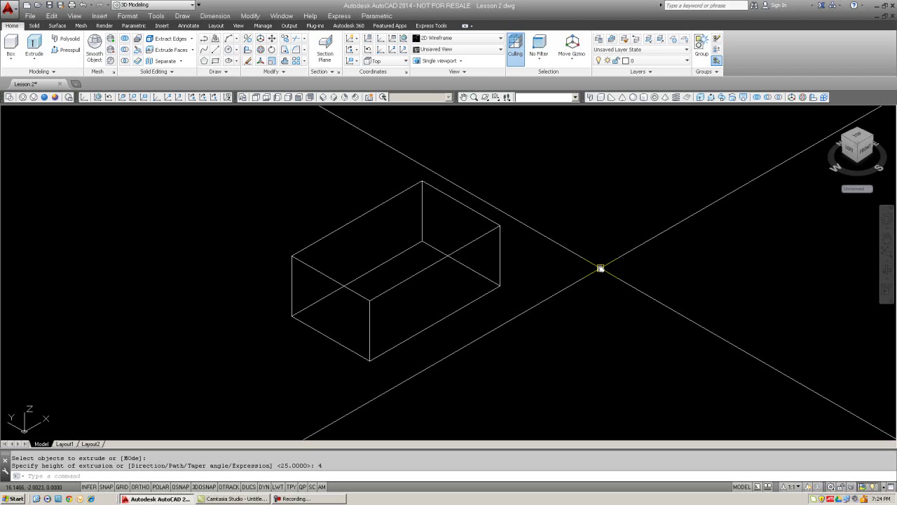
Step: Hide the box's hidden lines, regenerate to restore them, then hide again
text(hide)
key(Return)
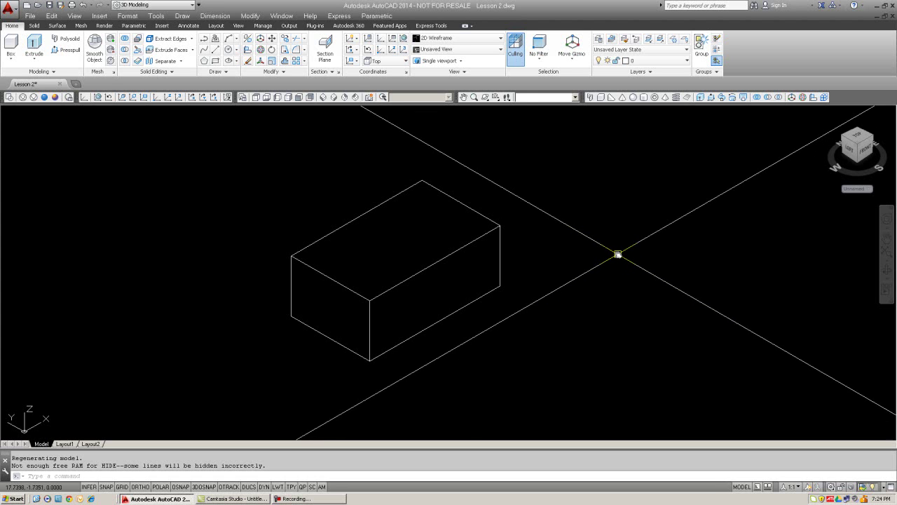
text(r)
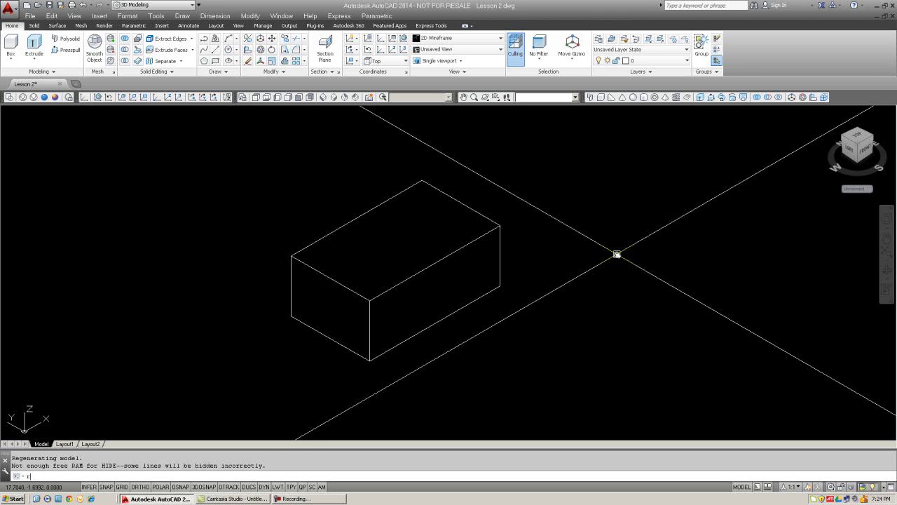
key(Return)
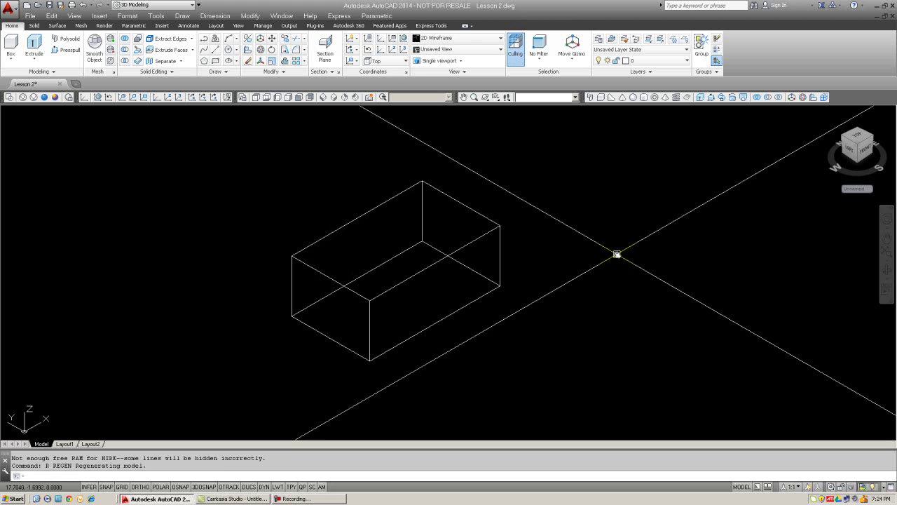
text(hide)
key(Return)
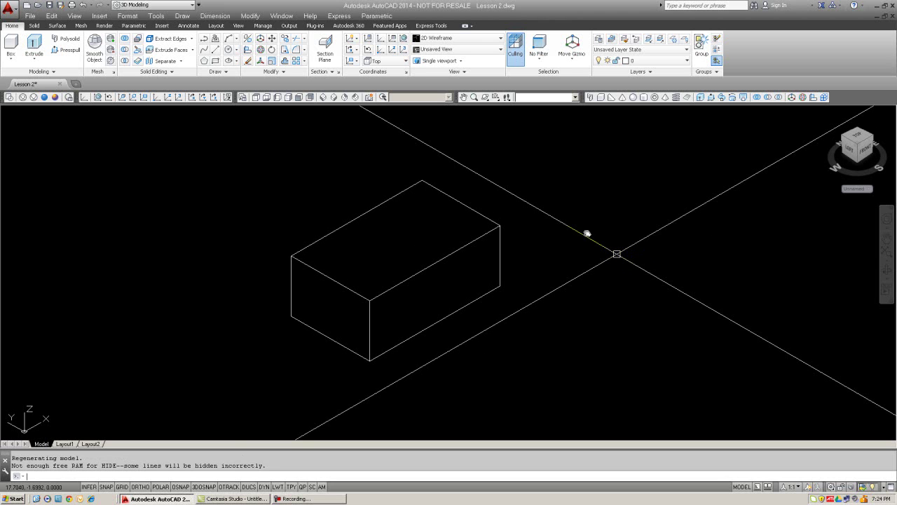
Step: Free-orbit the view slightly around the box
click(495, 97)
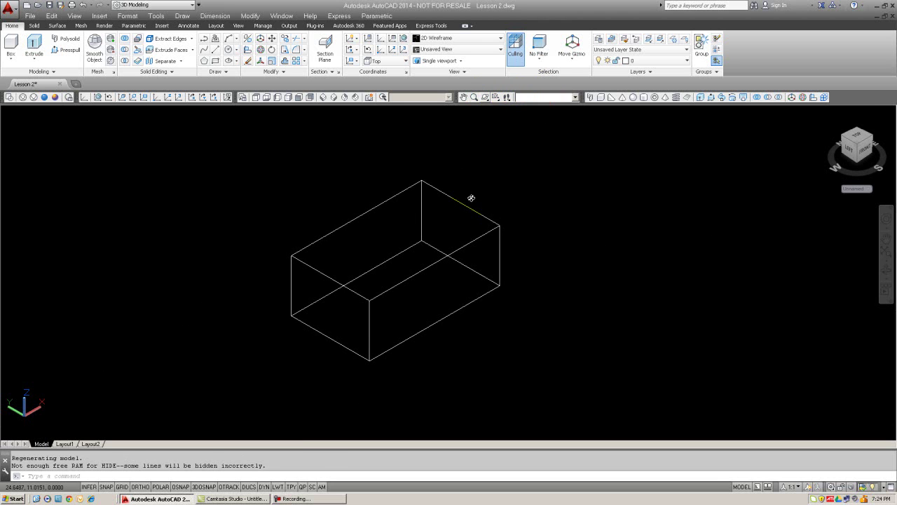
mouse_move(467, 218)
mouse_down()
mouse_move(458, 250)
mouse_move(470, 227)
mouse_up()
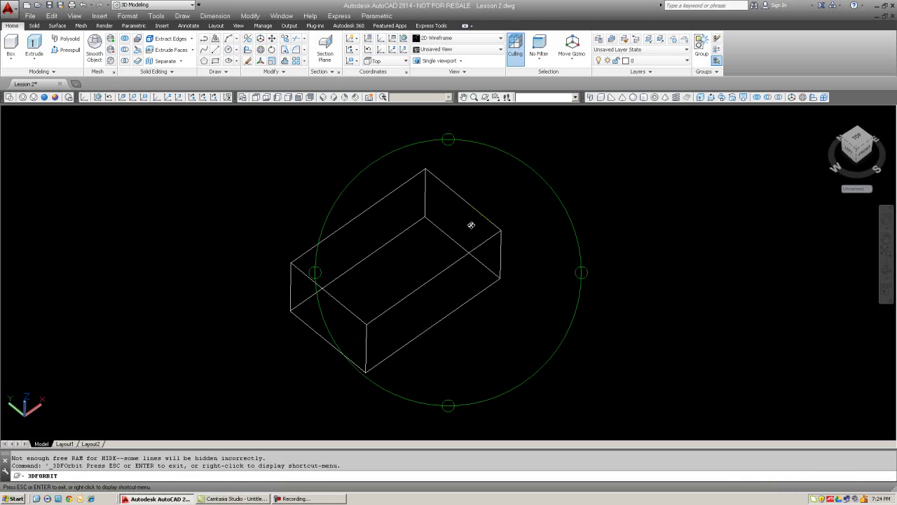
key(Escape)
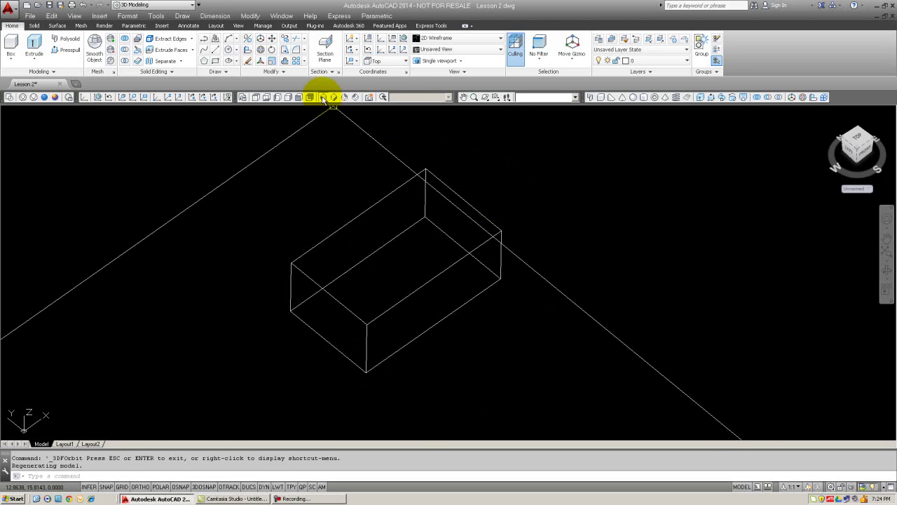
Step: Show the box in the Hidden visual style from the SW Isometric viewpoint
click(322, 96)
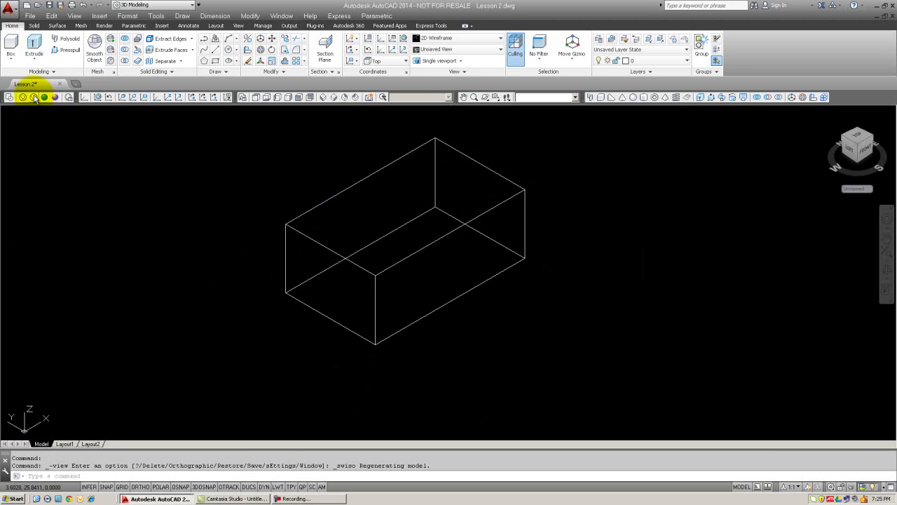
click(34, 97)
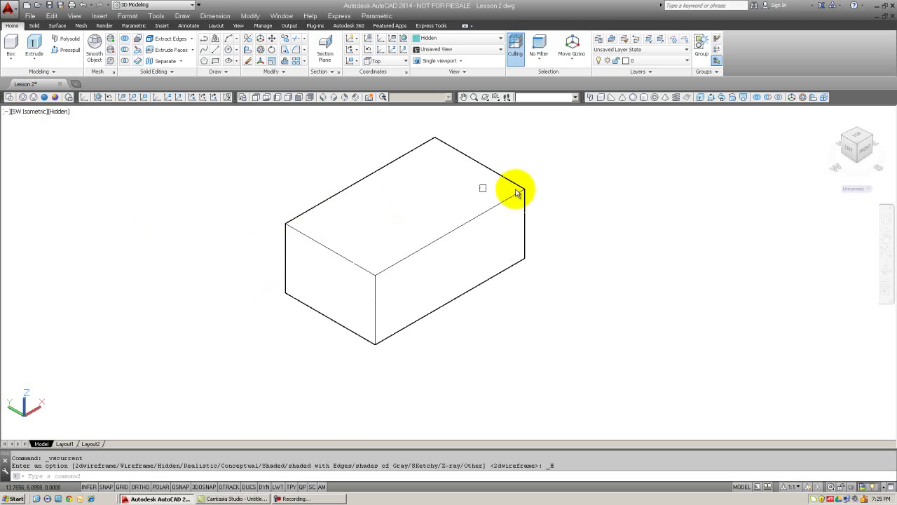
middle_drag(585, 197, 586, 213)
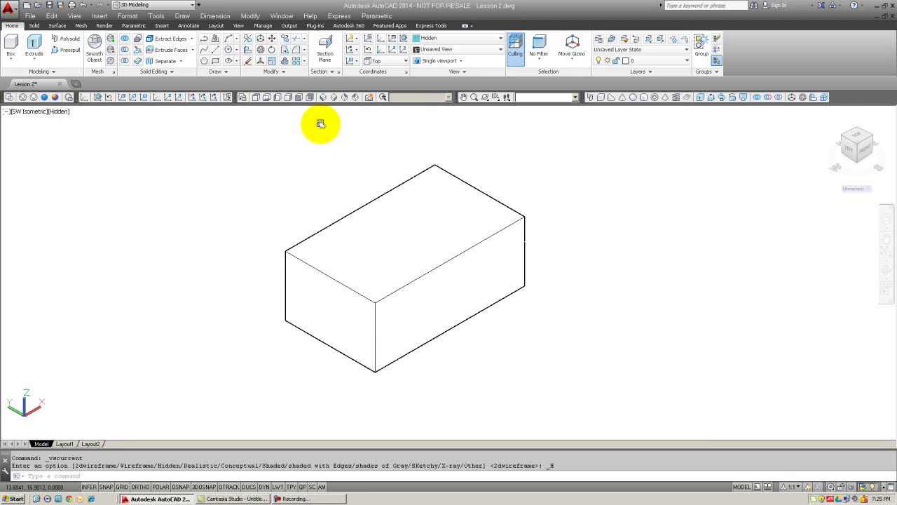
click(485, 97)
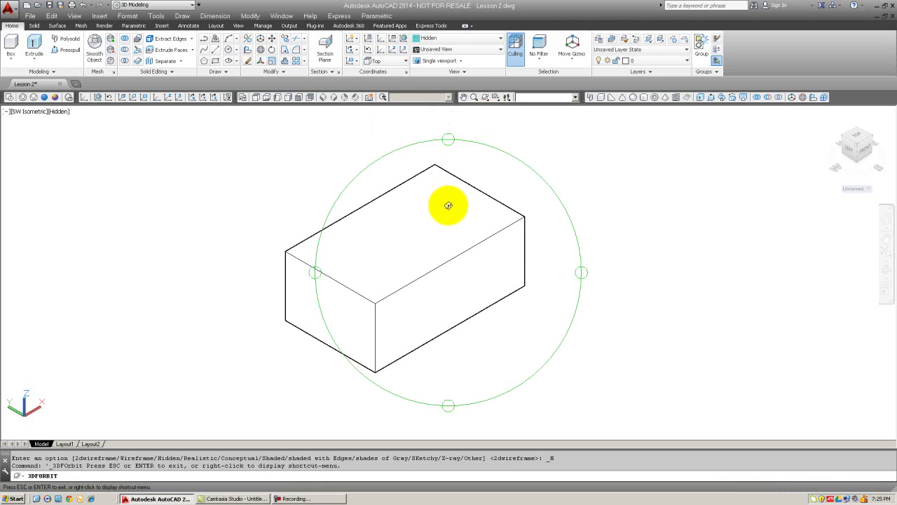
mouse_move(448, 205)
mouse_down()
mouse_move(466, 396)
mouse_move(439, 290)
mouse_move(431, 211)
mouse_up()
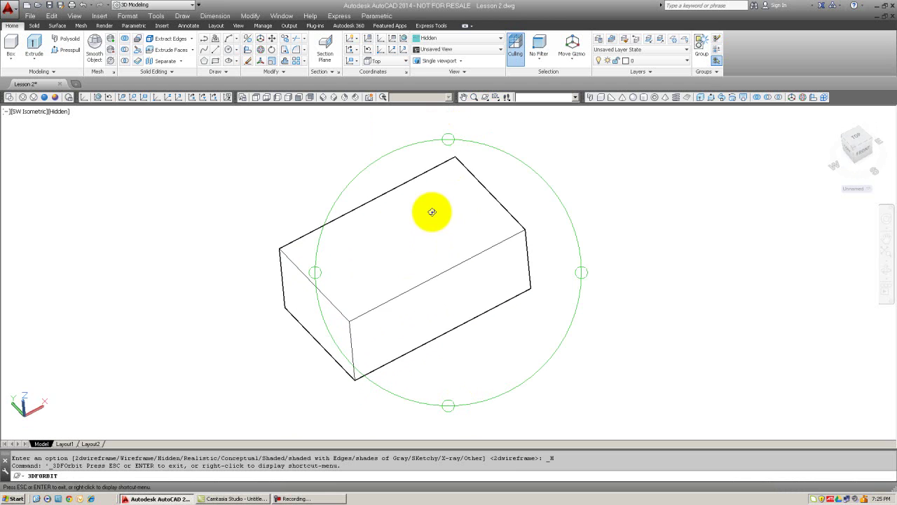
key(Escape)
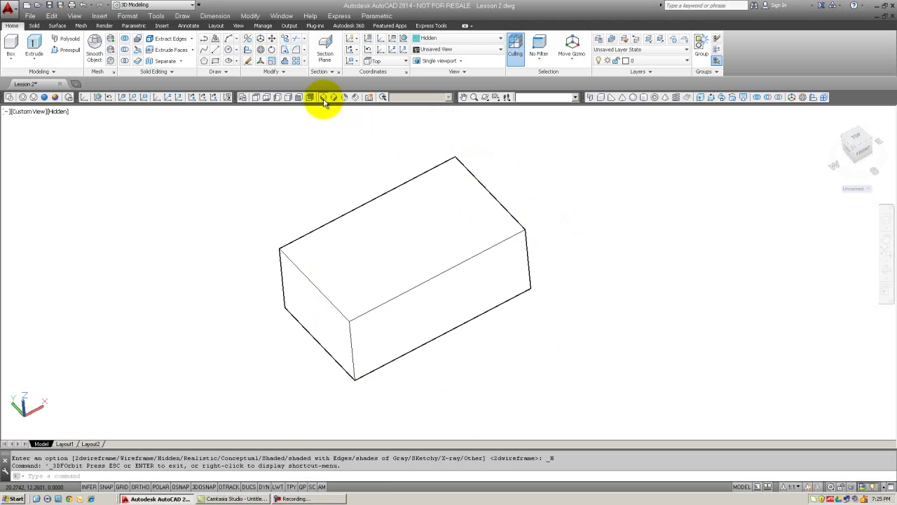
click(324, 98)
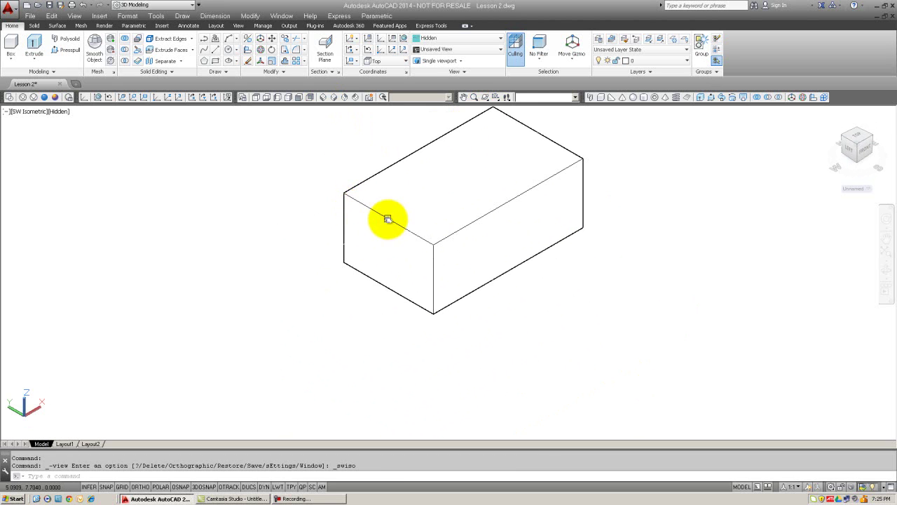
middle_drag(388, 219, 341, 268)
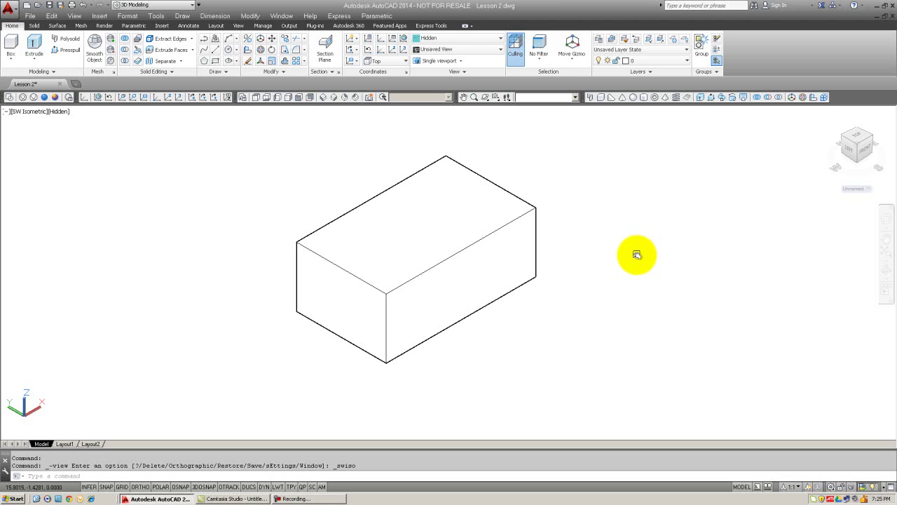
Step: Switch the box to the 2D Wireframe visual style
click(9, 98)
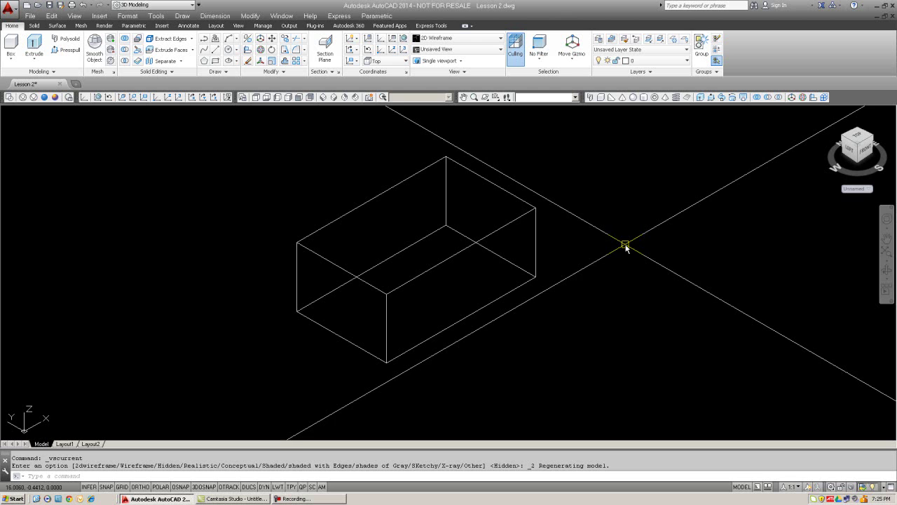
middle_drag(626, 244, 619, 250)
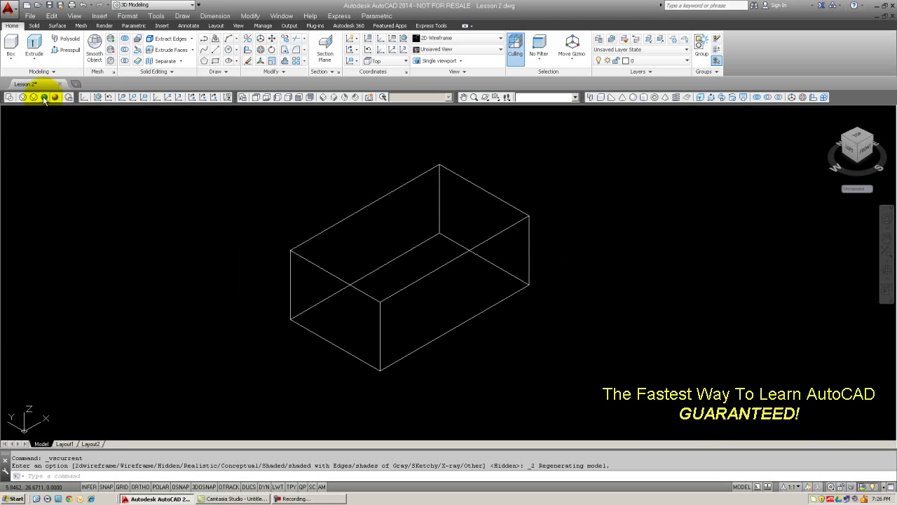
Step: Run SHADE and apply the Realistic visual style to the box
text(SHADE)
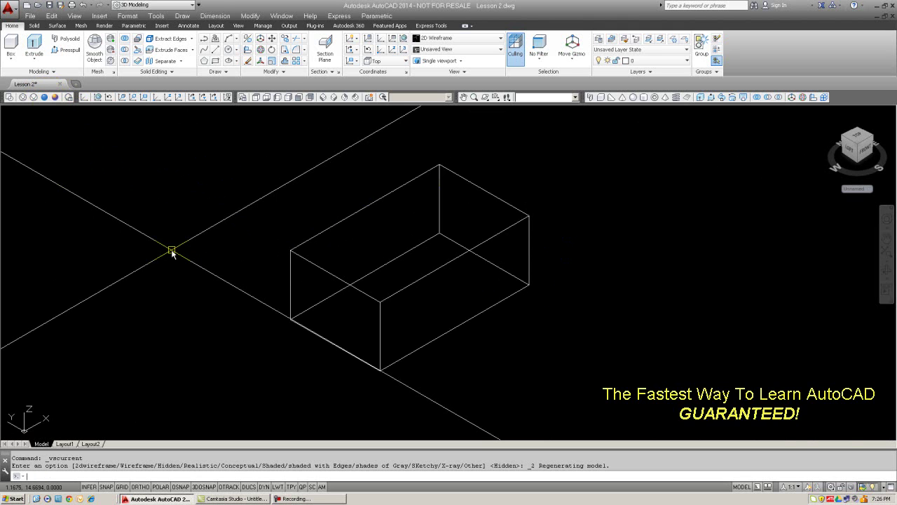
key(Return)
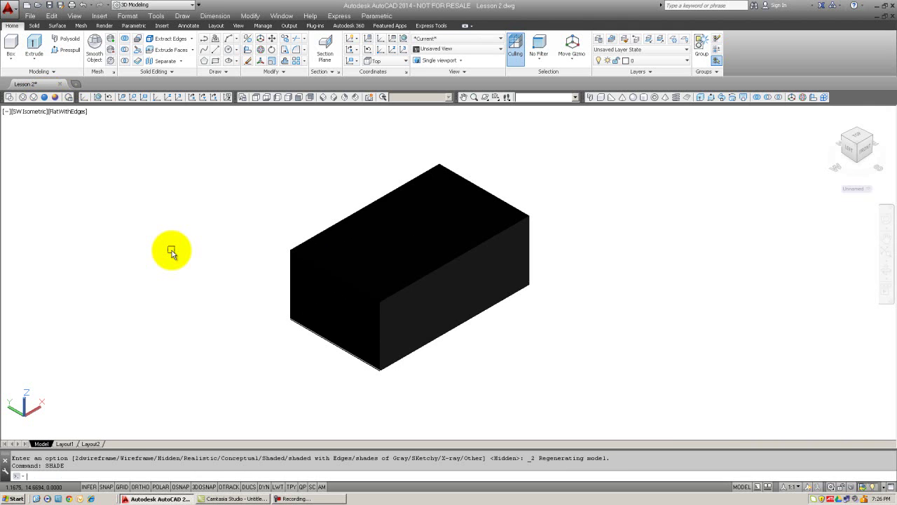
click(45, 97)
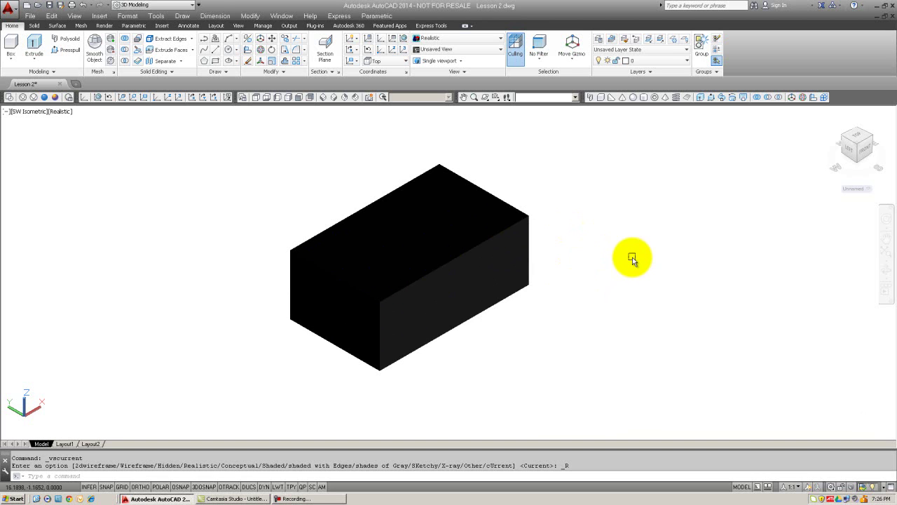
Step: Apply the Conceptual visual style and return to SW Isometric after a brief orbit
click(55, 97)
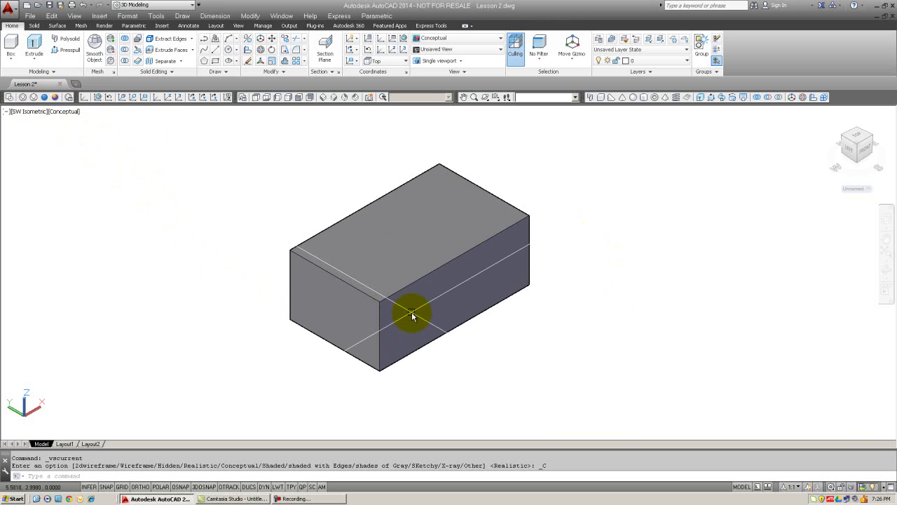
middle_drag(528, 274, 377, 276)
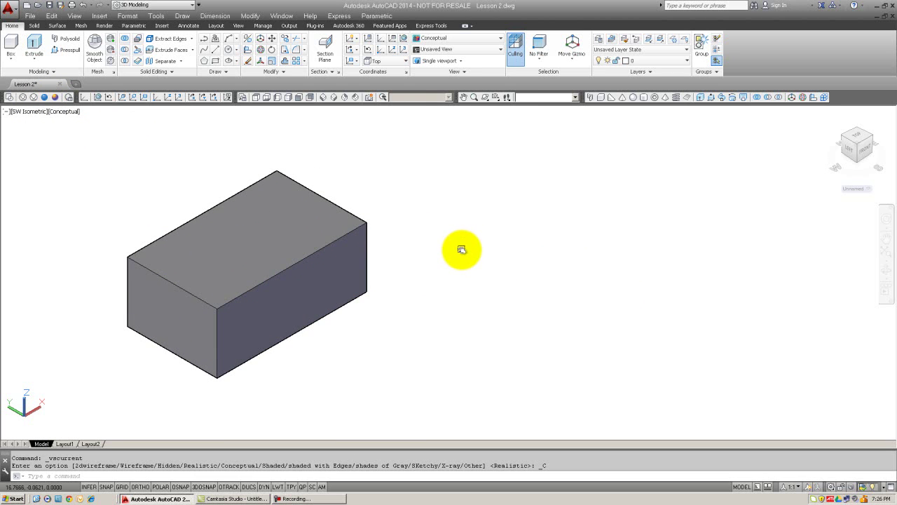
click(483, 97)
drag(356, 235, 314, 236)
key(Escape)
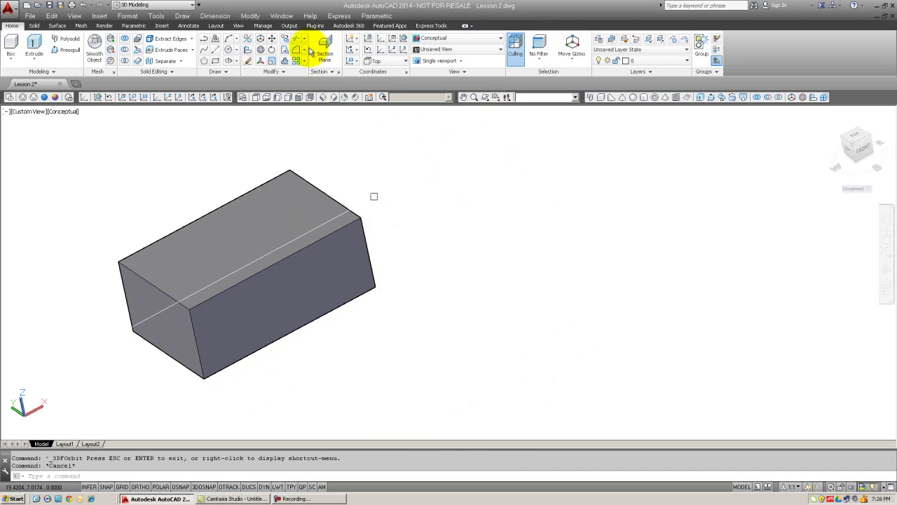
click(333, 97)
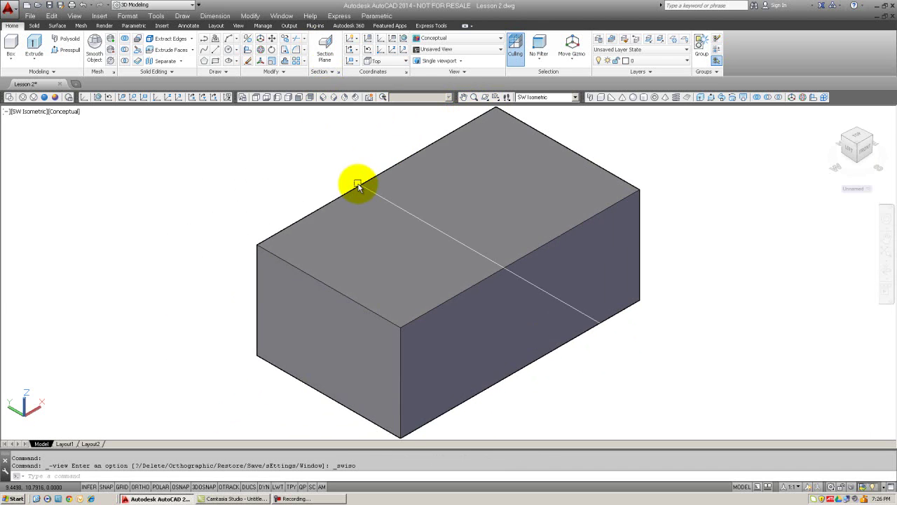
middle_drag(405, 196, 315, 244)
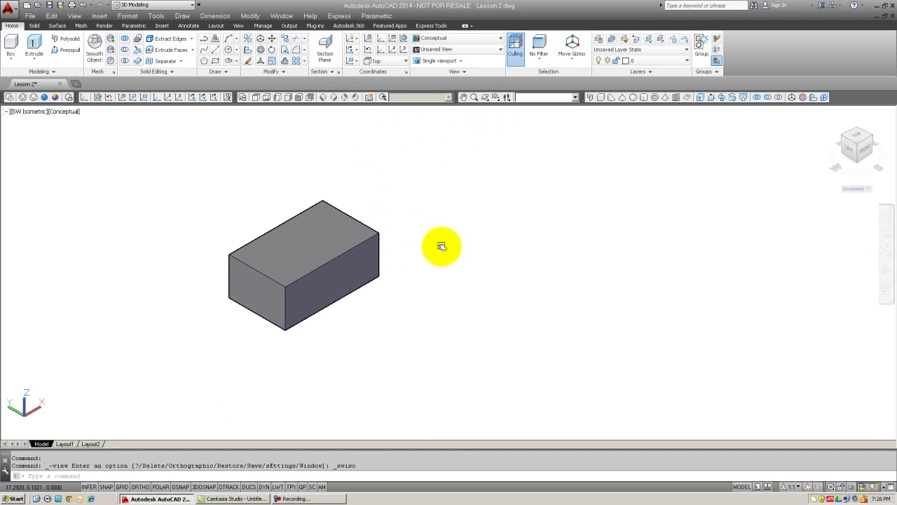
Step: Draw a second rectangle to the right of the box with two corner picks
key(Escape)
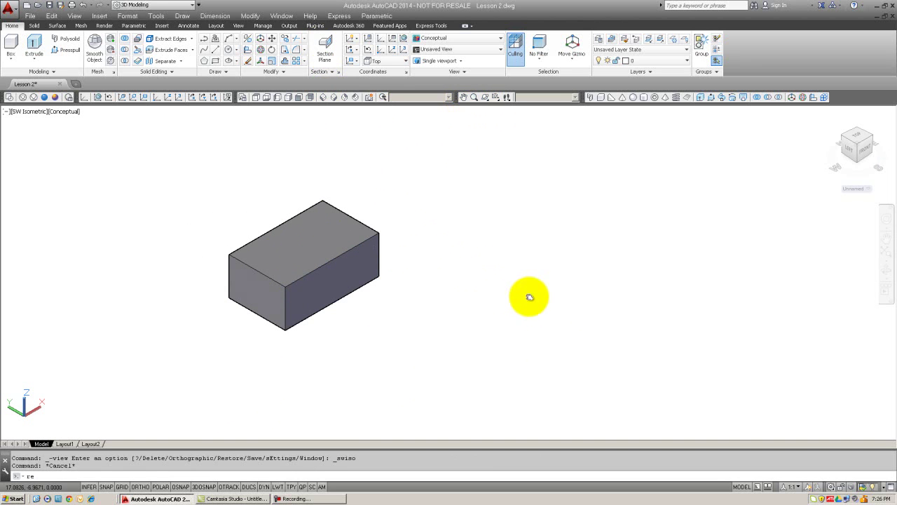
key(Return)
click(540, 301)
click(547, 225)
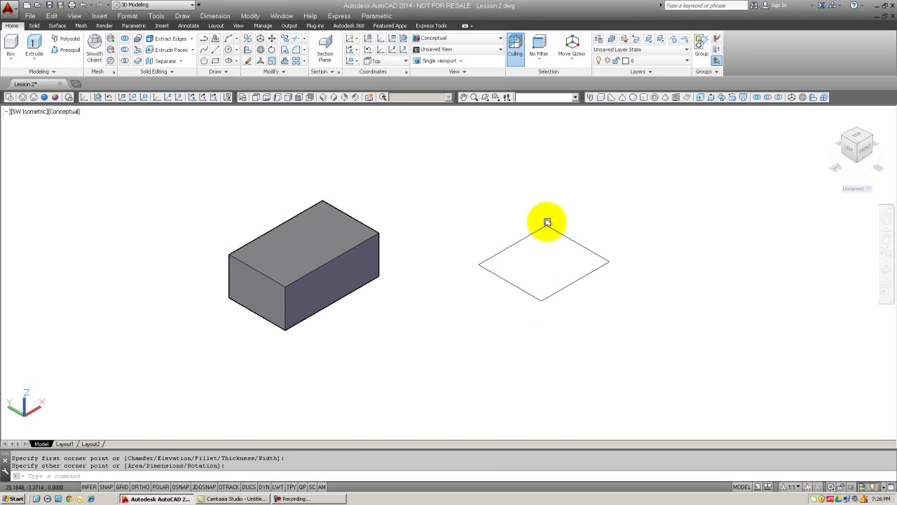
Step: Extrude the new rectangle into a taller, cube-like solid
click(689, 99)
click(528, 234)
key(Return)
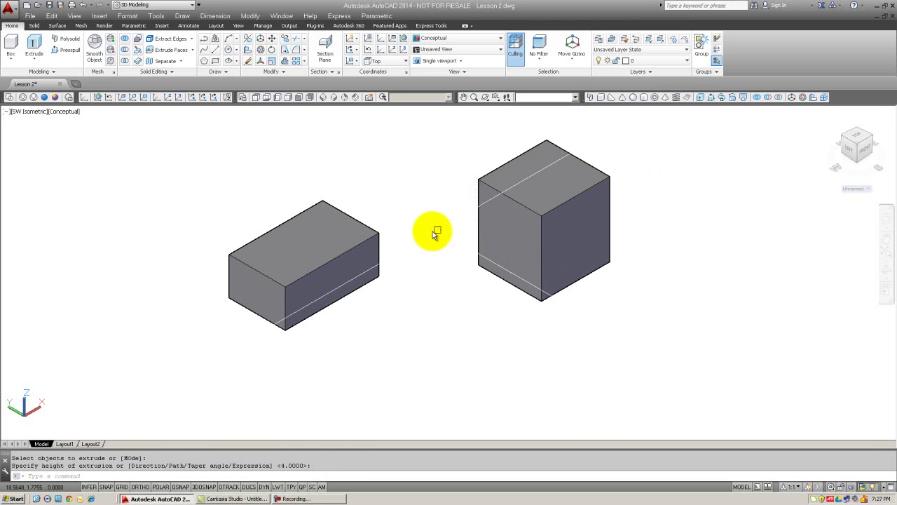
key(Escape)
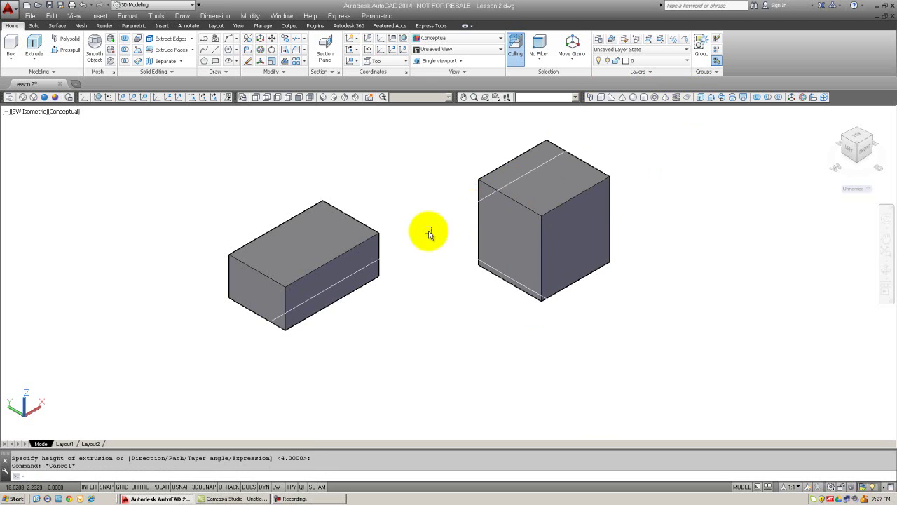
Step: Use CH on the left box, setting its Color property to R (red)
text(CH)
key(Return)
click(353, 249)
key(Return)
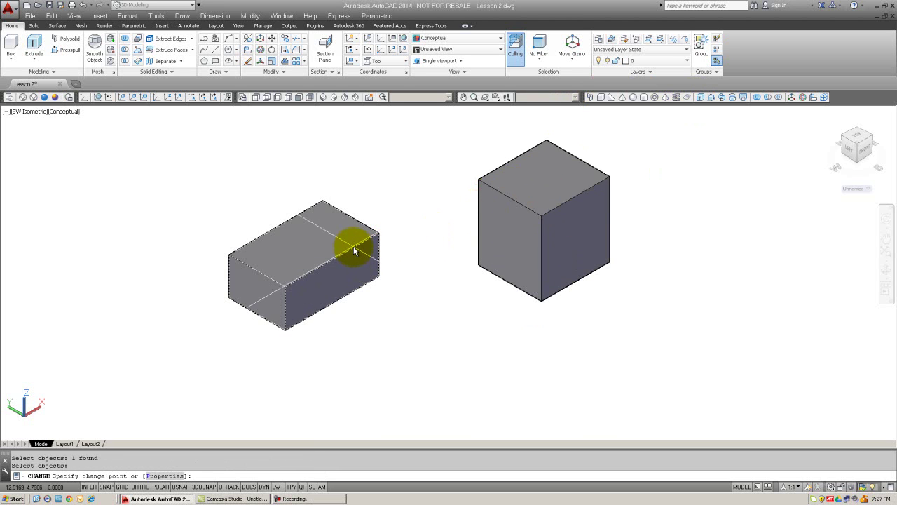
text(p)
key(Return)
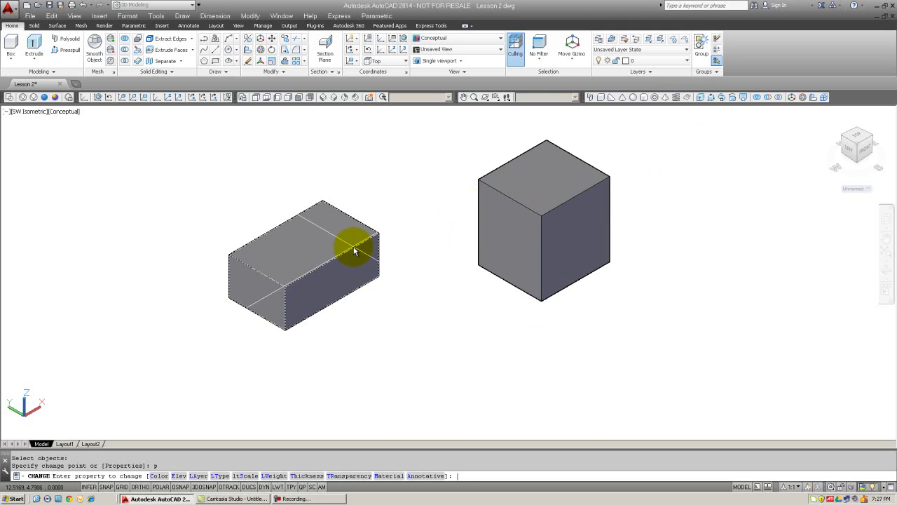
text(c)
key(Return)
text(r)
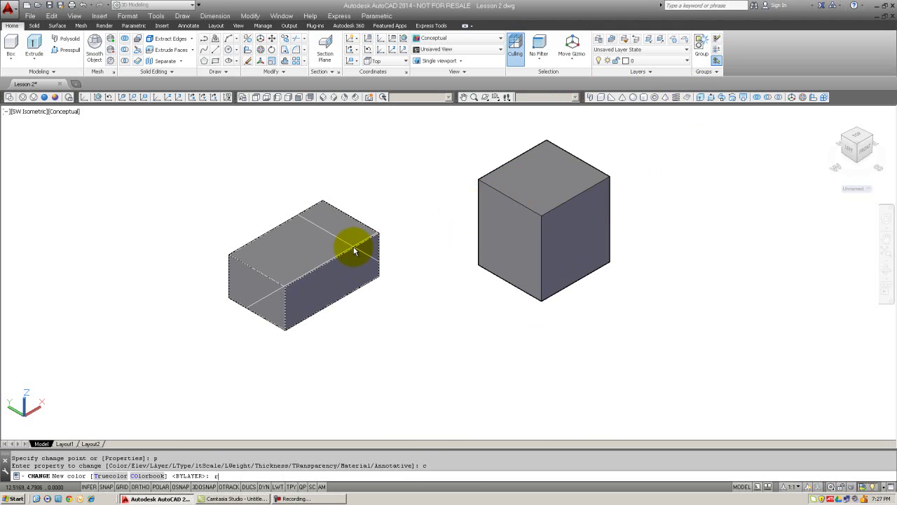
key(Return)
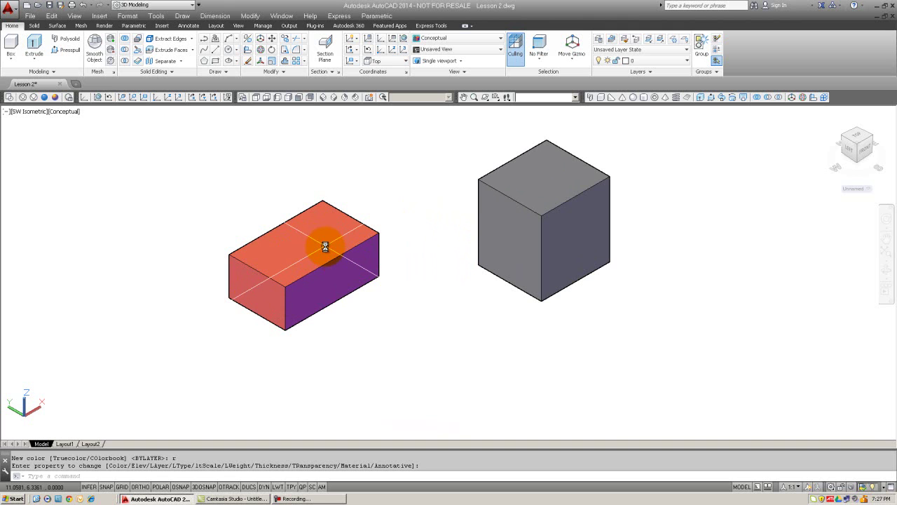
key(Escape)
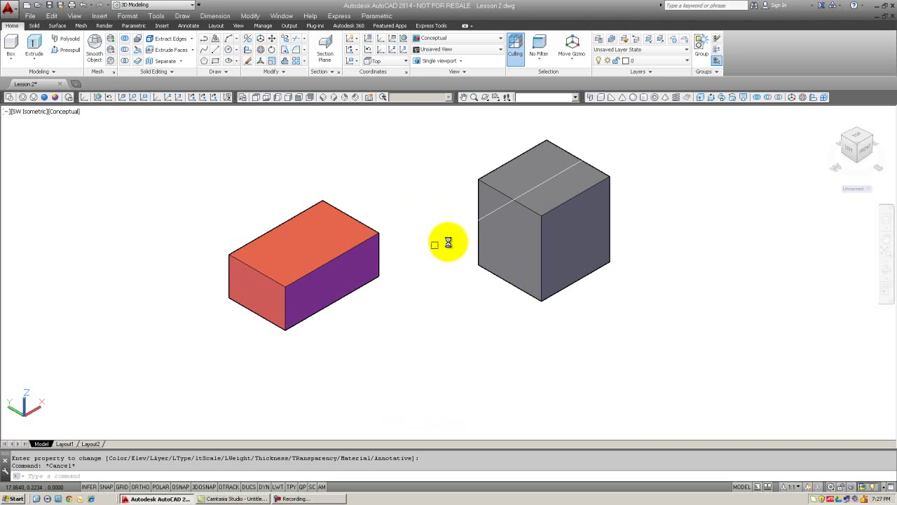
Step: Erase the cube with the E command and a window selection
text(e)
key(Return)
click(603, 306)
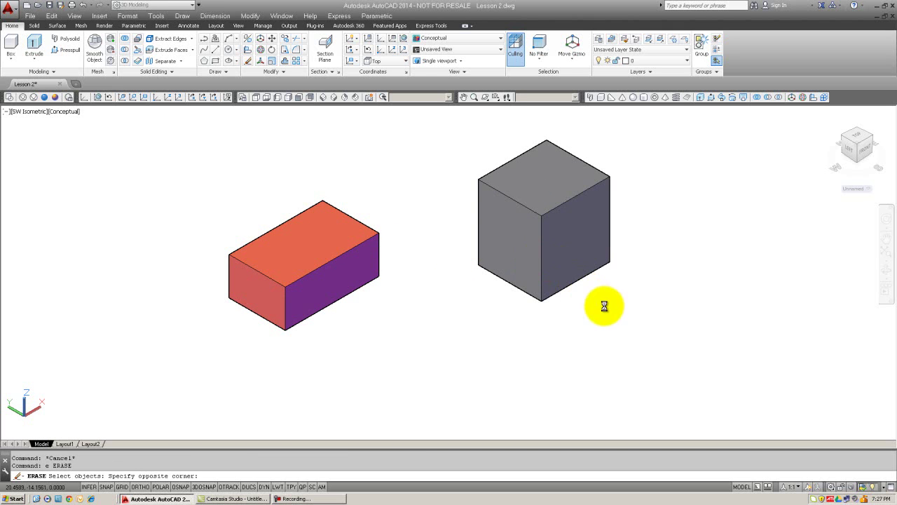
click(470, 171)
key(Return)
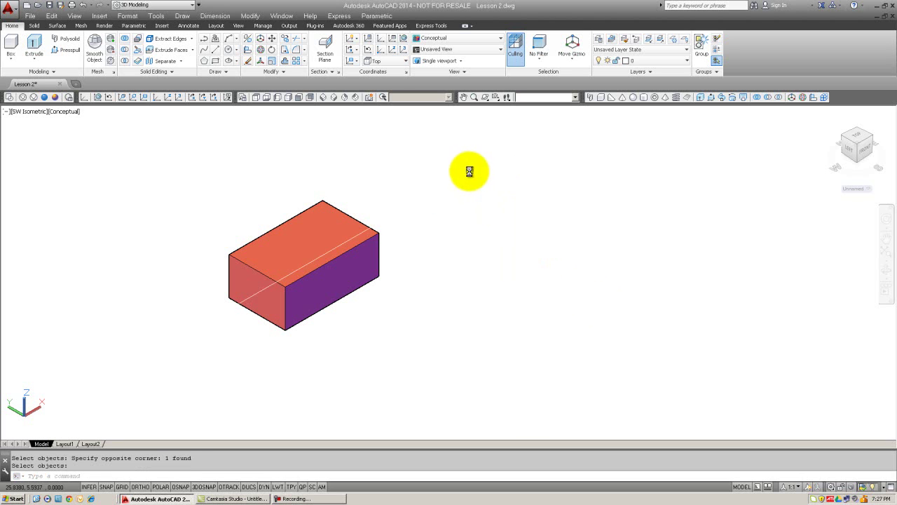
Step: Pan to the red box and erase it with a window selection
middle_drag(494, 219, 563, 220)
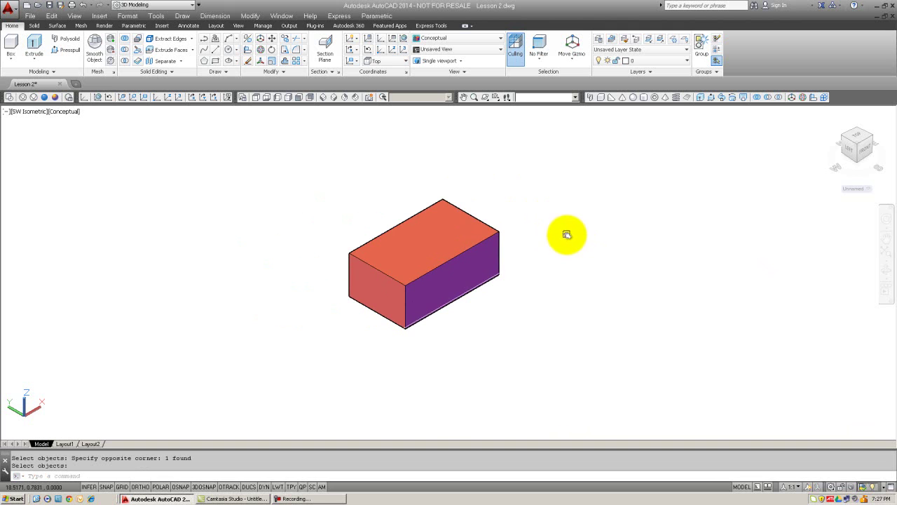
key(Escape)
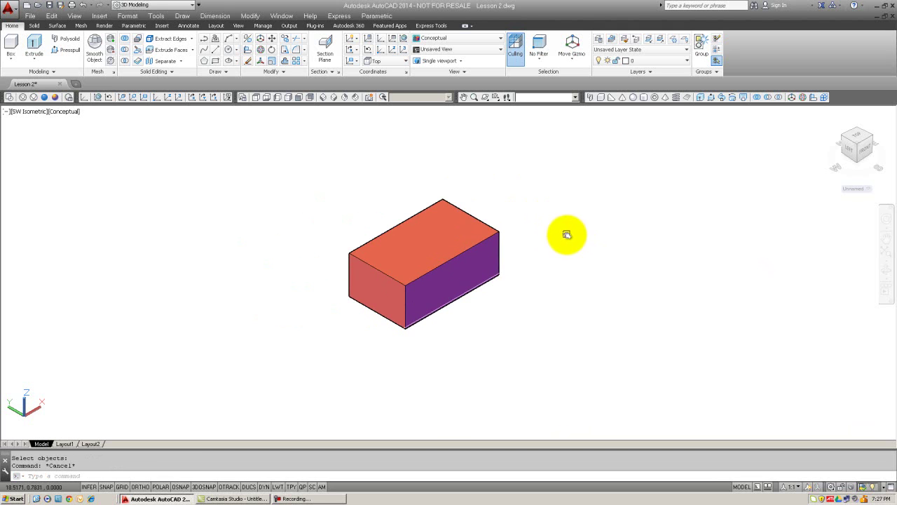
text(e)
key(Return)
click(433, 232)
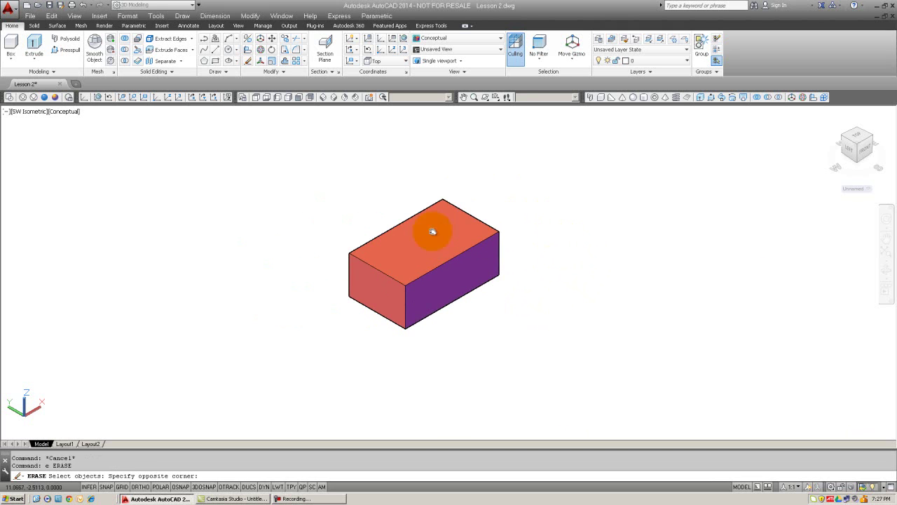
click(322, 184)
key(Return)
key(Escape)
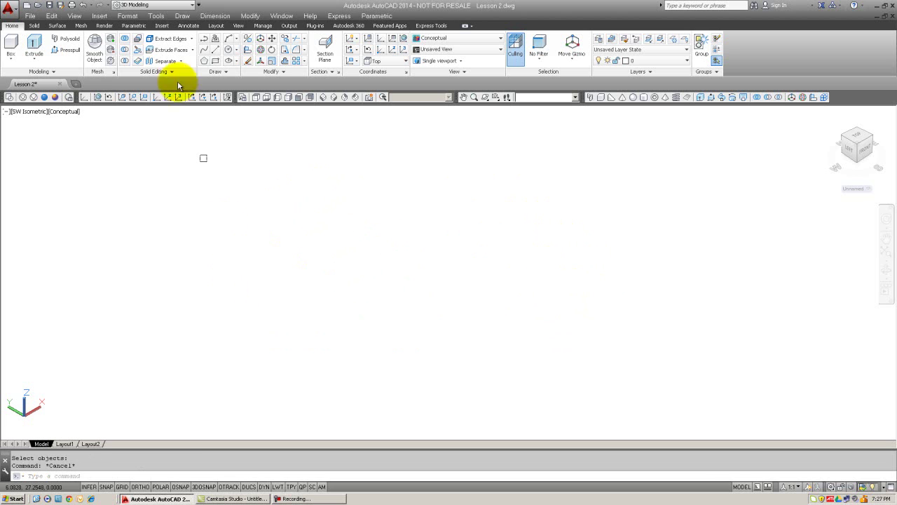
Step: Switch to 2D Wireframe, centre the axes, then return to the Conceptual visual style
click(9, 96)
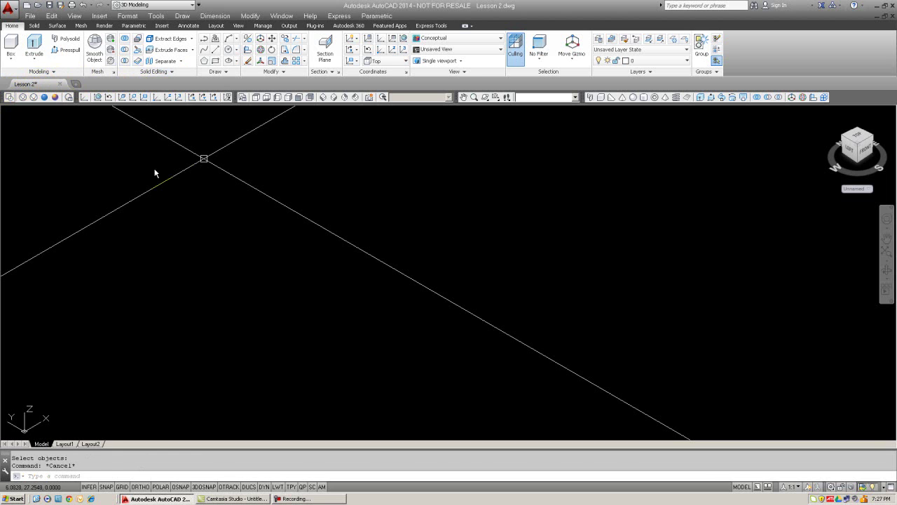
middle_drag(204, 159, 388, 259)
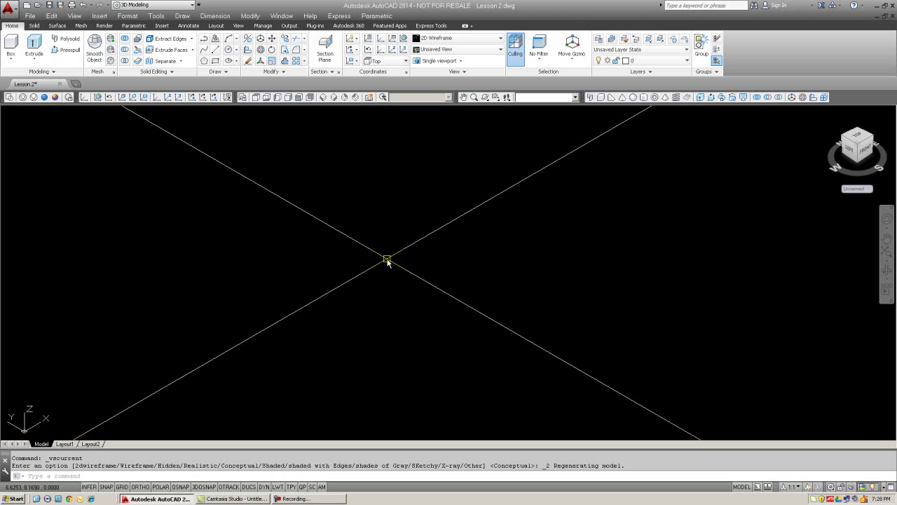
key(Escape)
key(Escape)
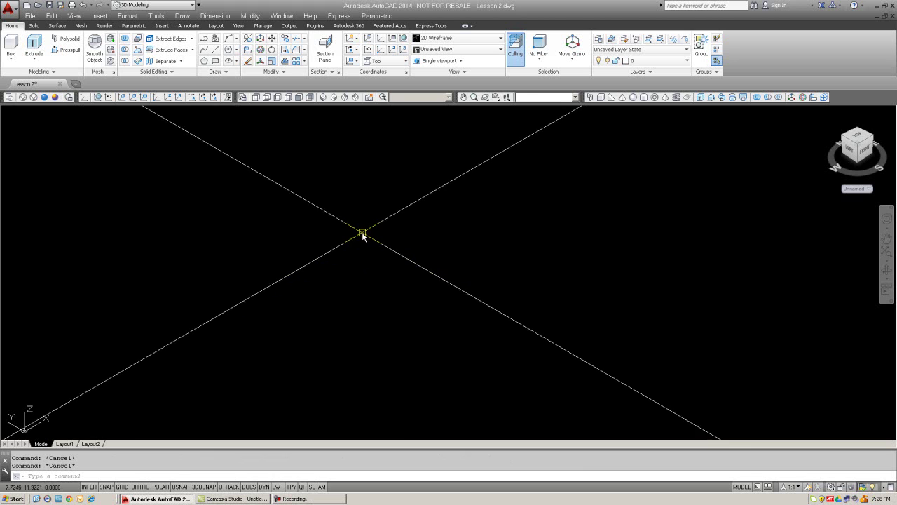
click(56, 97)
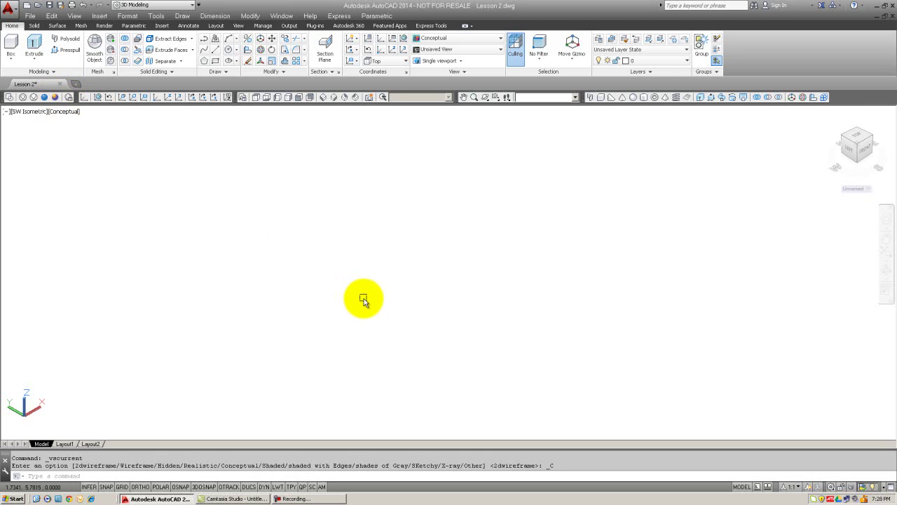
text(re)
key(Return)
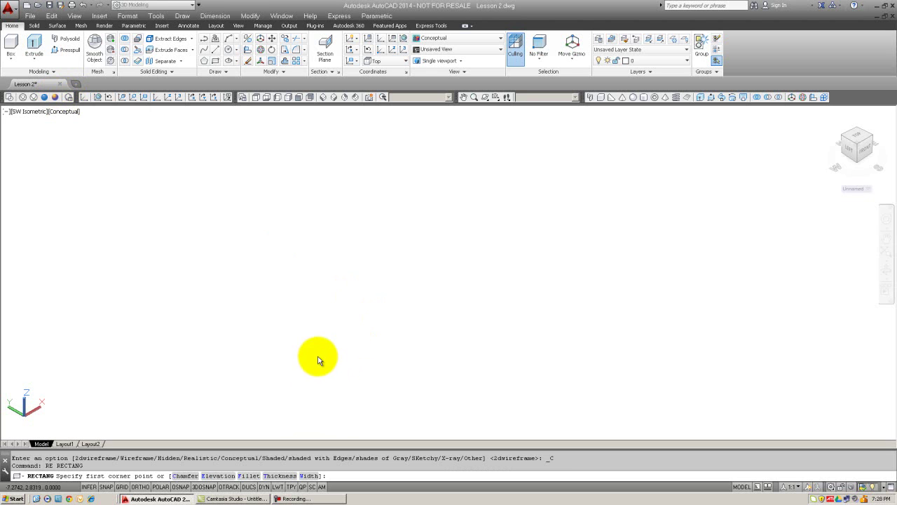
click(331, 369)
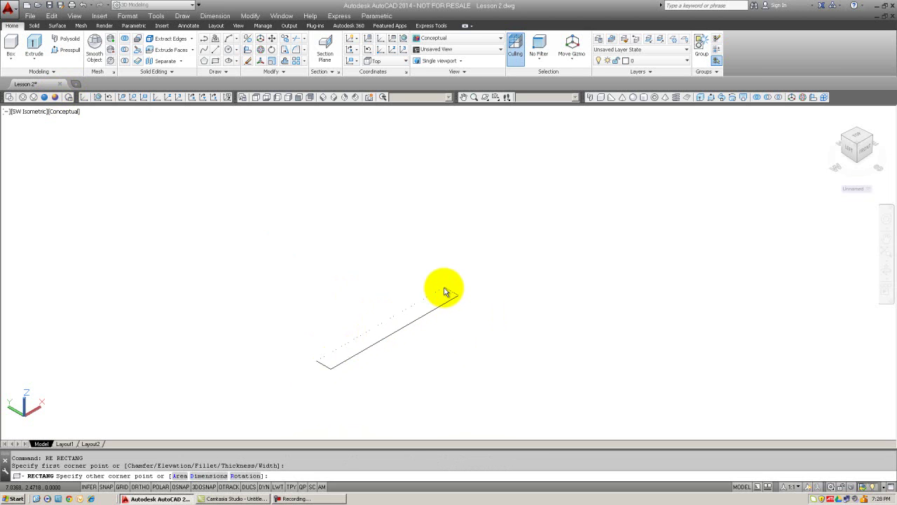
text(@120,5)
key(Return)
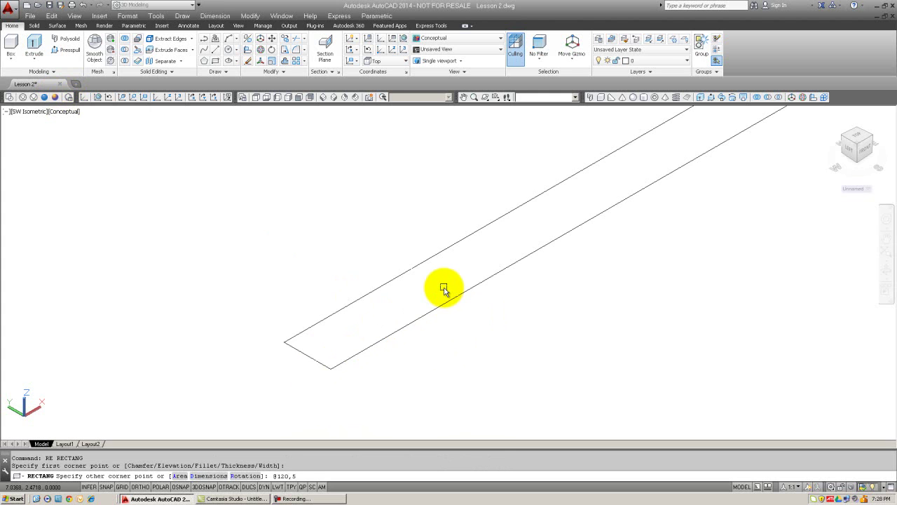
key(Escape)
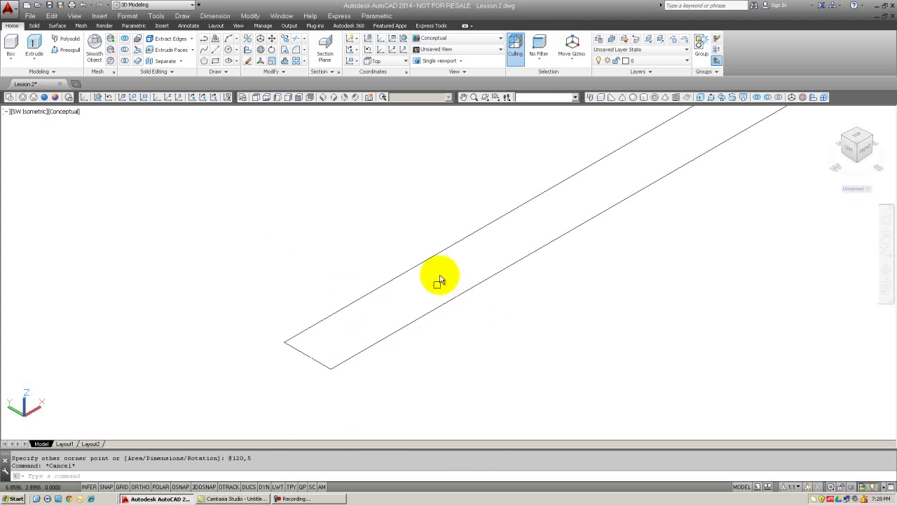
scroll(438, 286, down, 5)
middle_drag(484, 278, 419, 324)
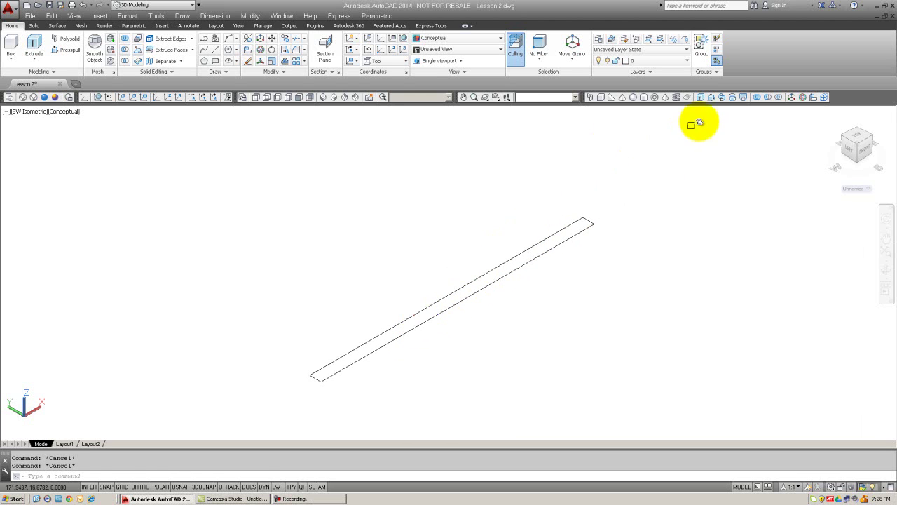
Step: Extrude the strip 72 units high into a thin slab
click(700, 98)
click(540, 242)
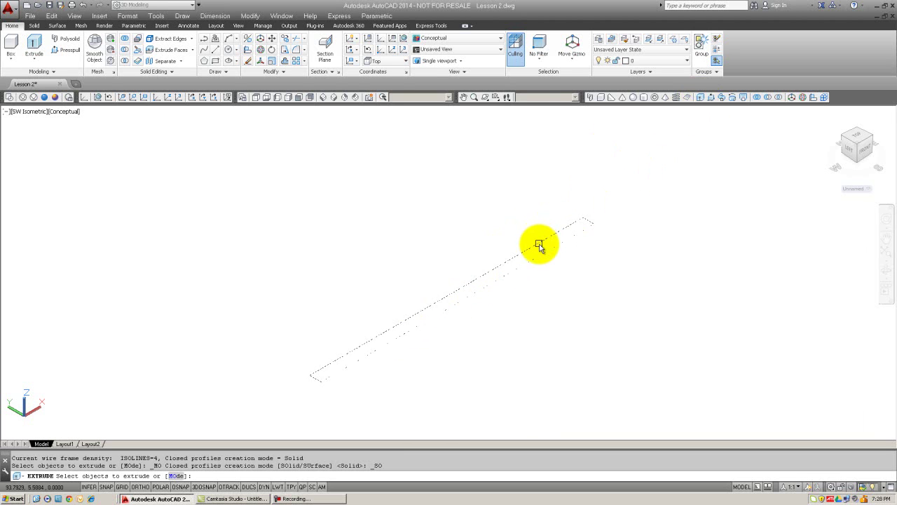
key(Return)
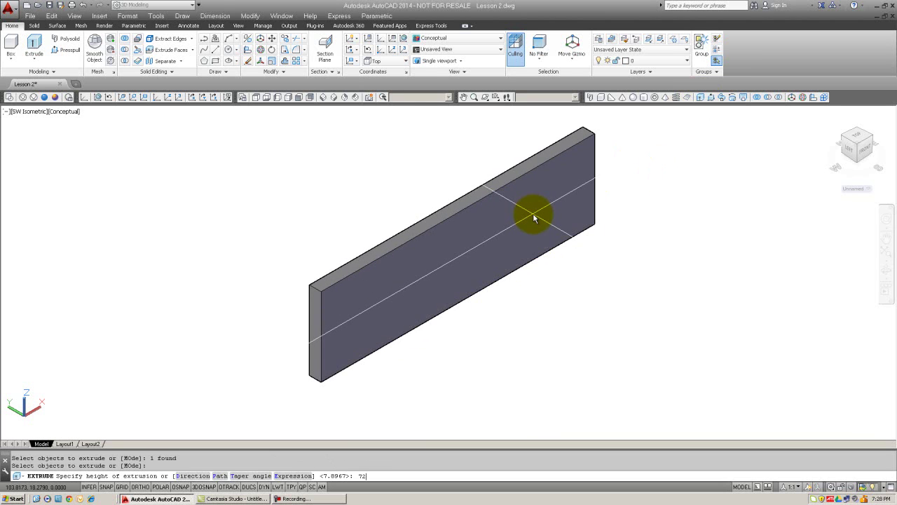
key(Return)
scroll(483, 232, down, 3)
middle_drag(432, 262, 407, 283)
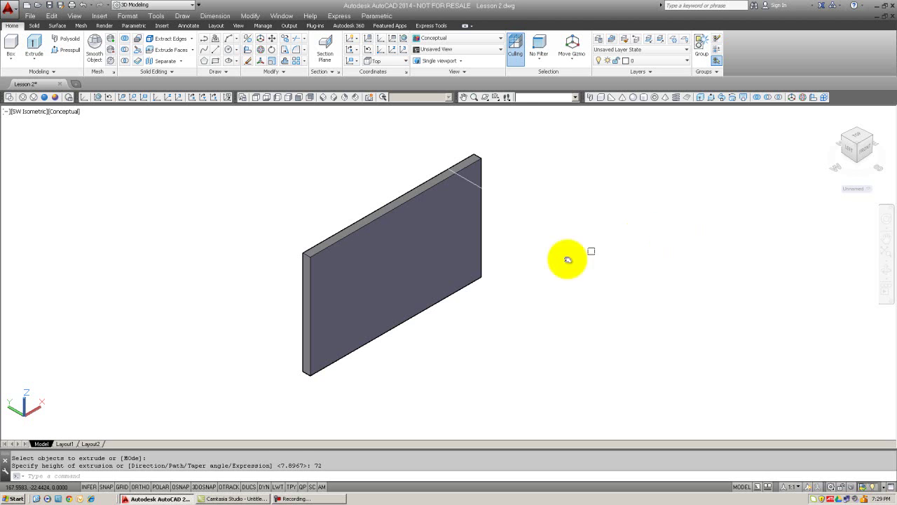
Step: Delete the slab using a window selection
key(Escape)
key(Escape)
click(496, 297)
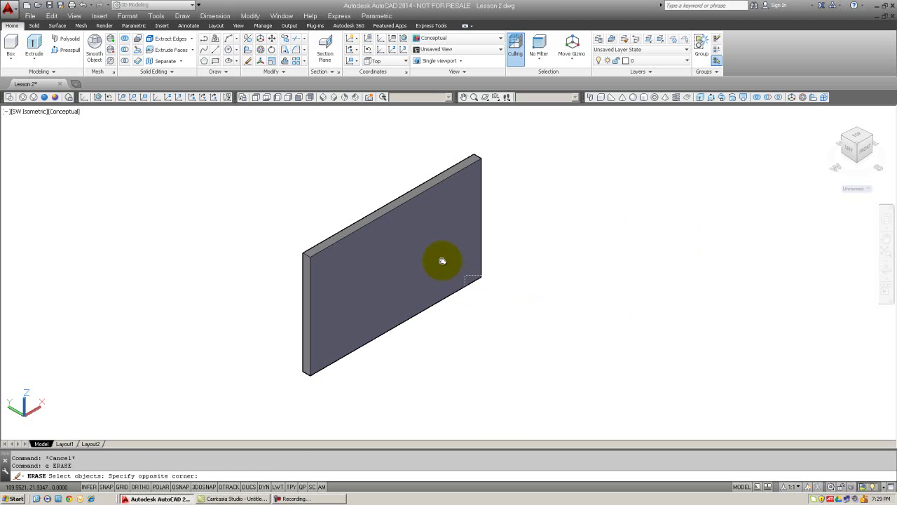
click(441, 257)
key(Delete)
key(Escape)
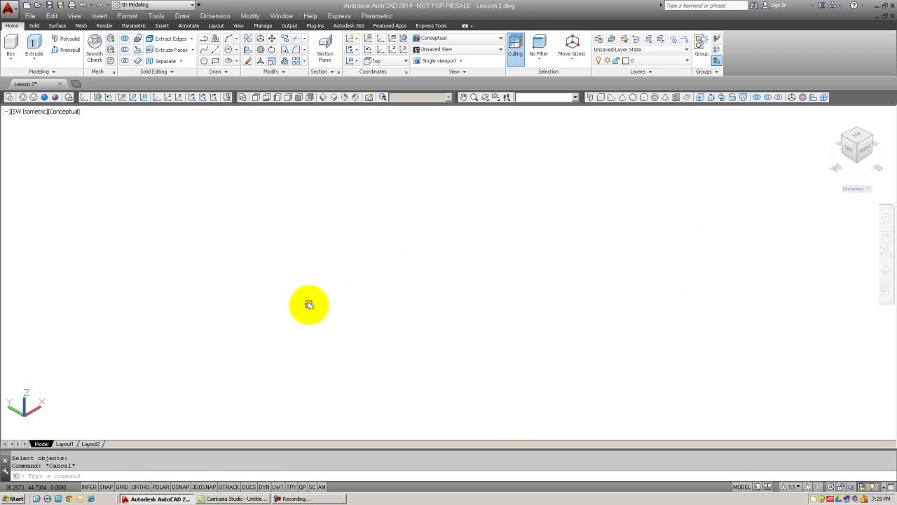
Step: Draw a 4 by 3 rectangle with RECTANG using @4,3
text(rec)
key(Return)
click(276, 396)
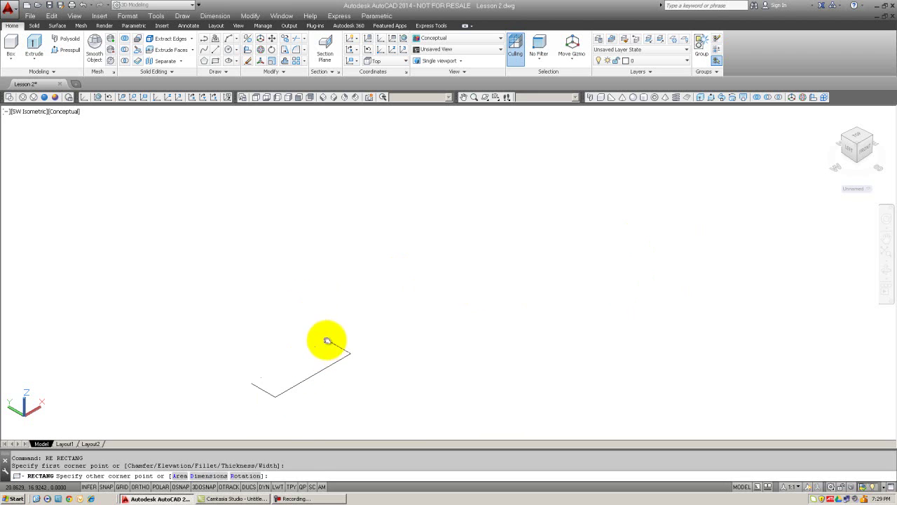
text(@)
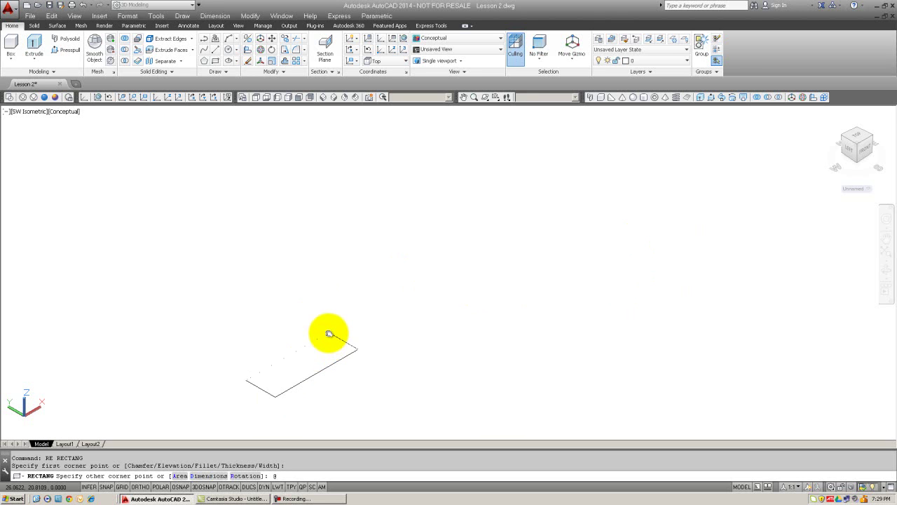
text(4,3)
key(Return)
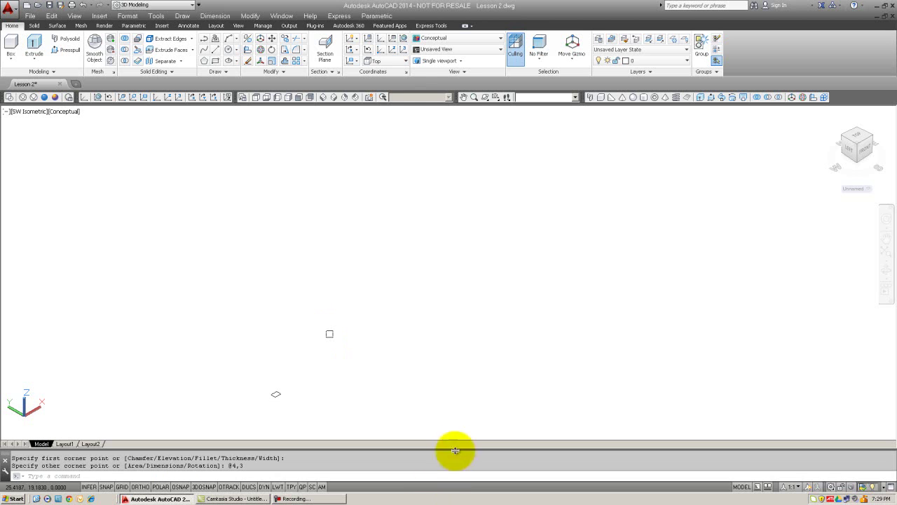
shift+middle_drag(353, 354, 306, 327)
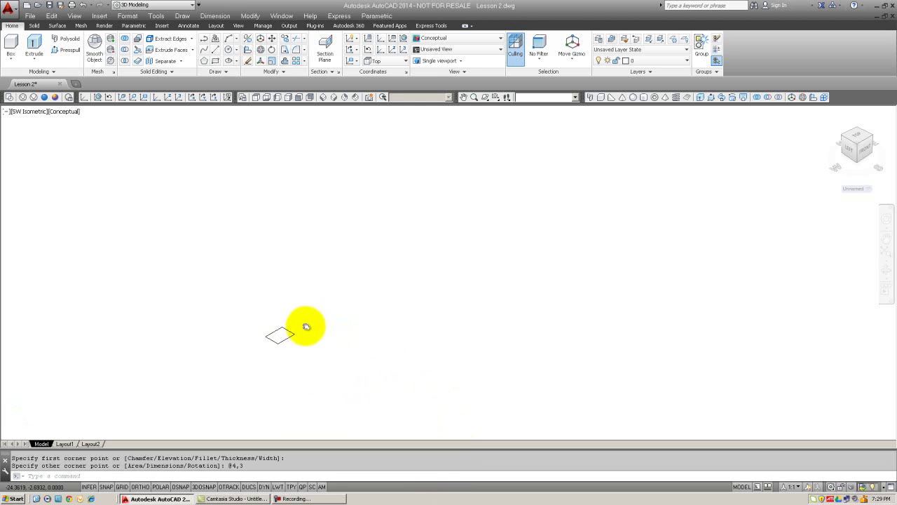
key(Escape)
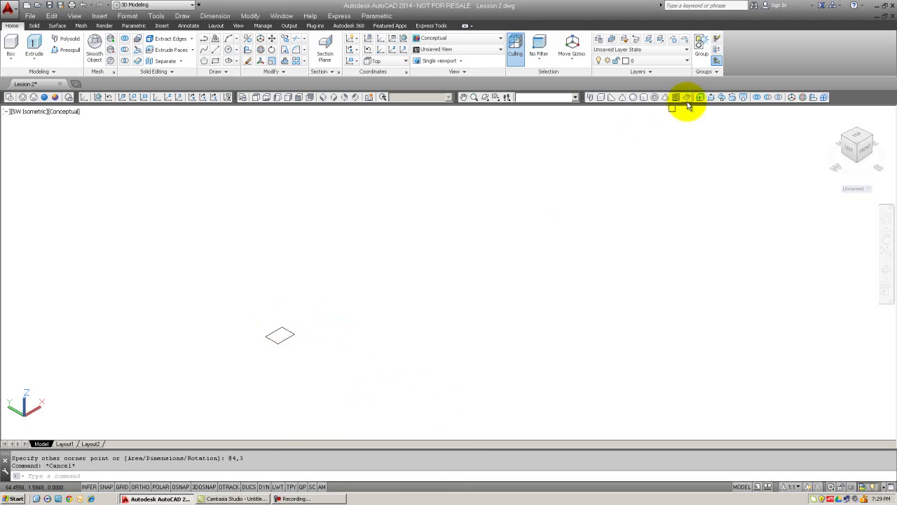
Step: Extrude the small rectangle 6 units into an upright box
click(698, 98)
click(277, 333)
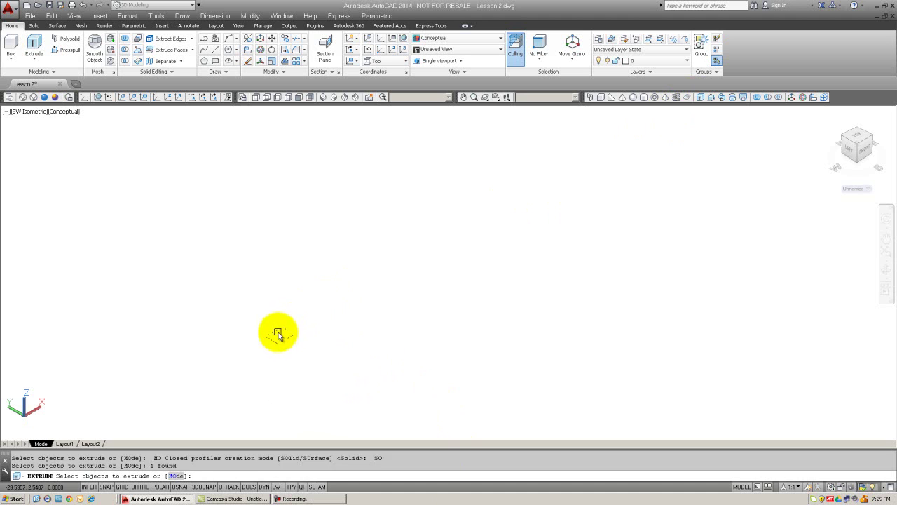
key(Return)
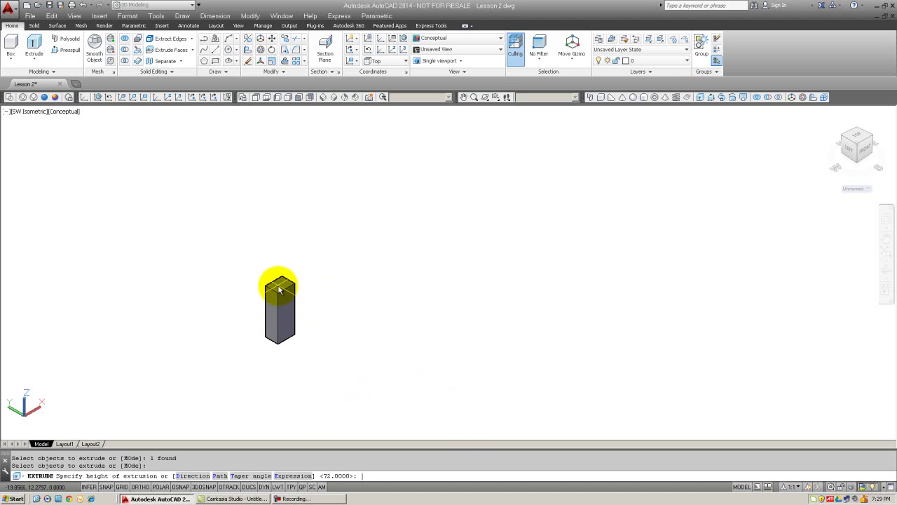
text(6)
key(Return)
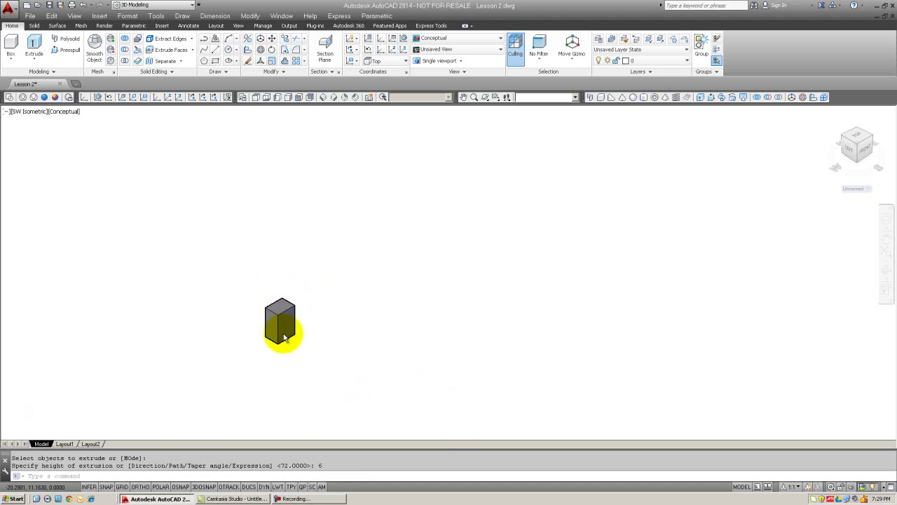
scroll(294, 298, up, 5)
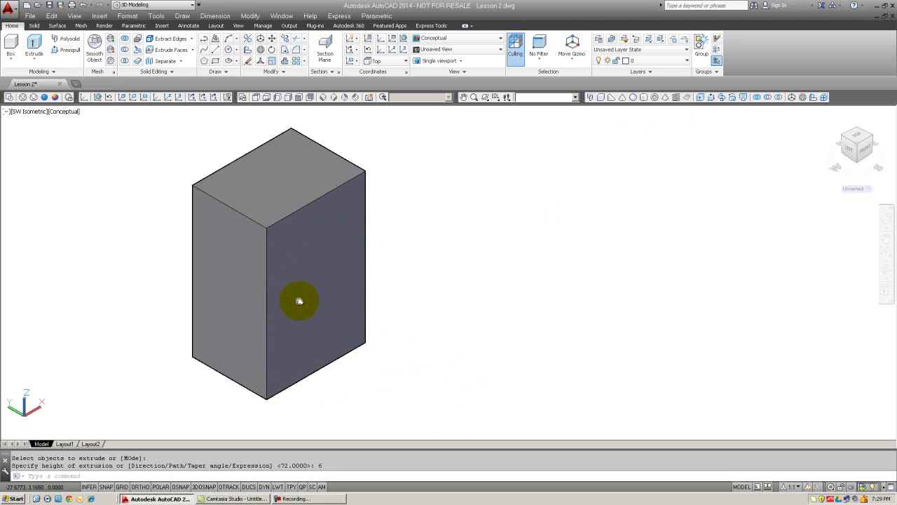
scroll(345, 303, down, 3)
key(Escape)
key(Escape)
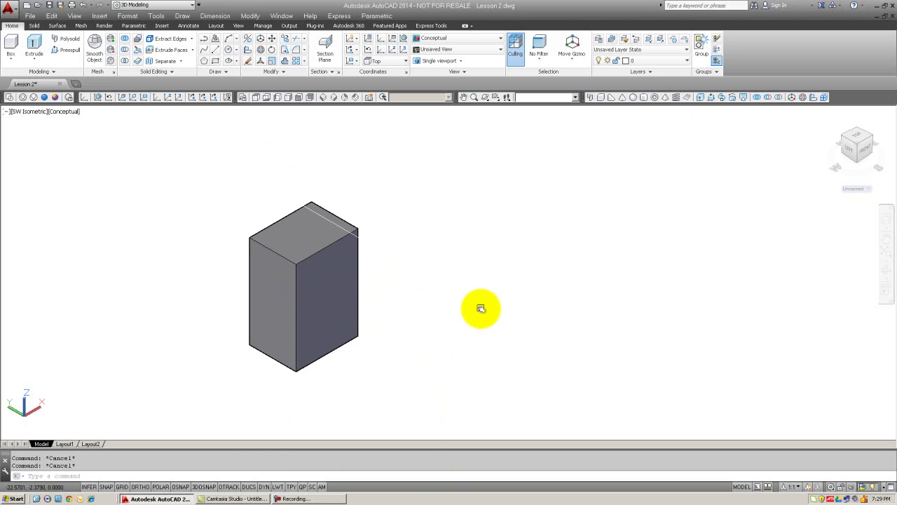
Step: Rotate the UCS 30 degrees about X using the UCS command's X option
text(UCS)
key(Return)
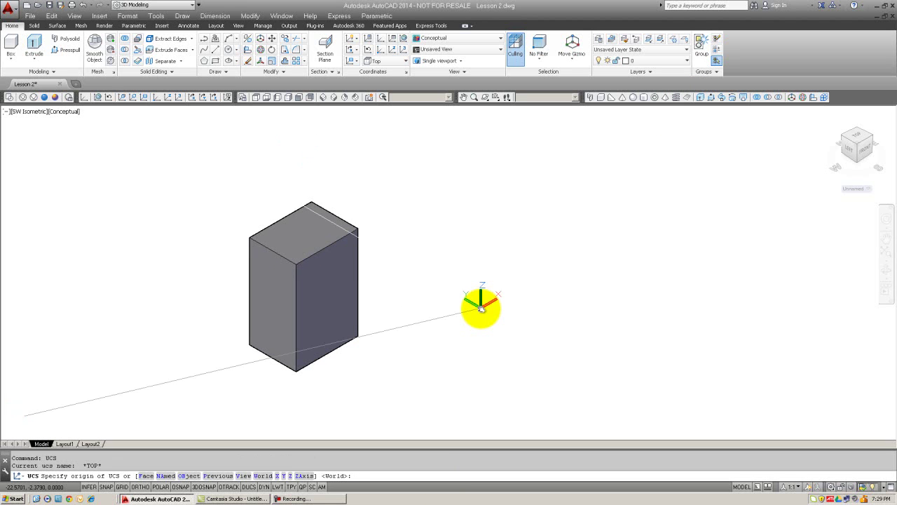
text(x)
key(Return)
text(30)
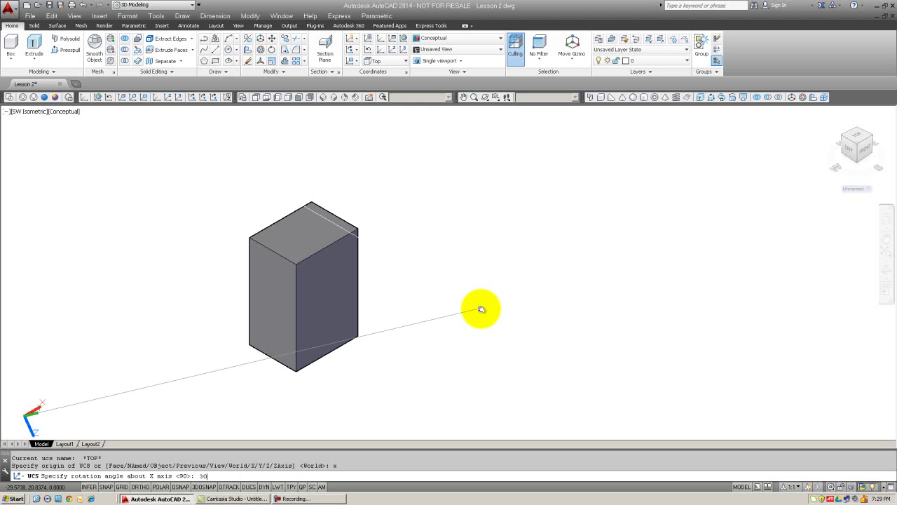
key(Return)
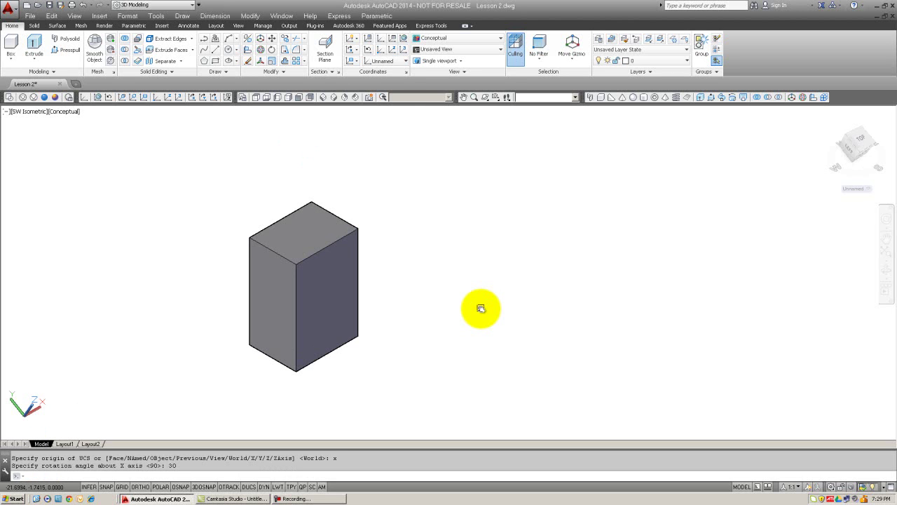
Step: Rotate the UCS a further 30 degrees about its Y axis
text(ucs)
key(Return)
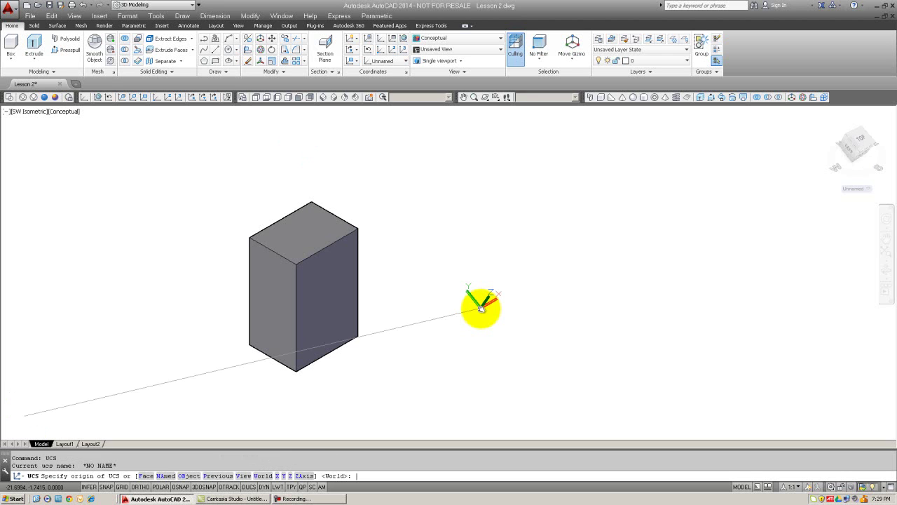
text(y)
key(Return)
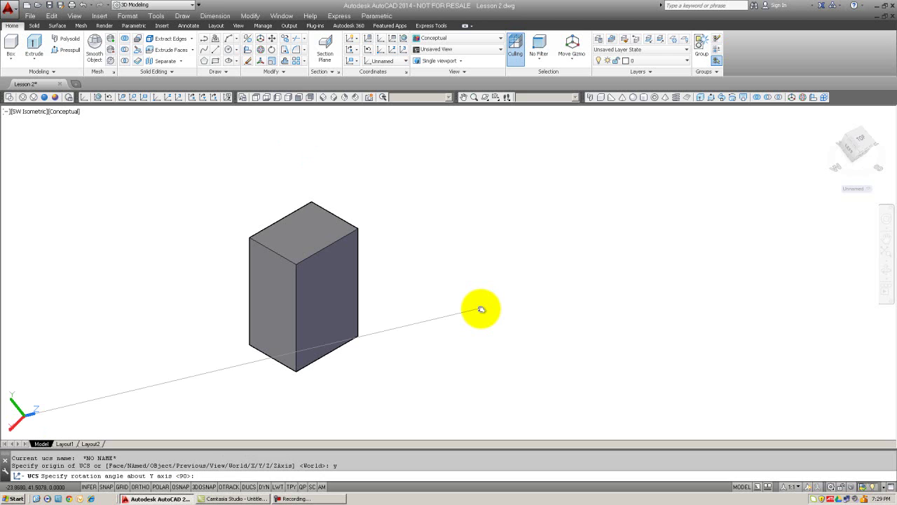
text(30)
key(Return)
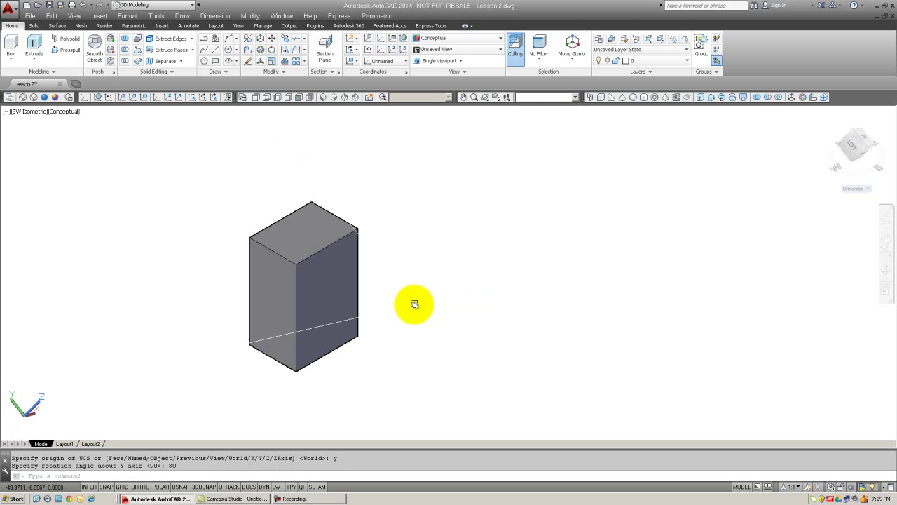
Step: Start a rectangle with its first corner right of the box
text(re)
key(Return)
click(412, 320)
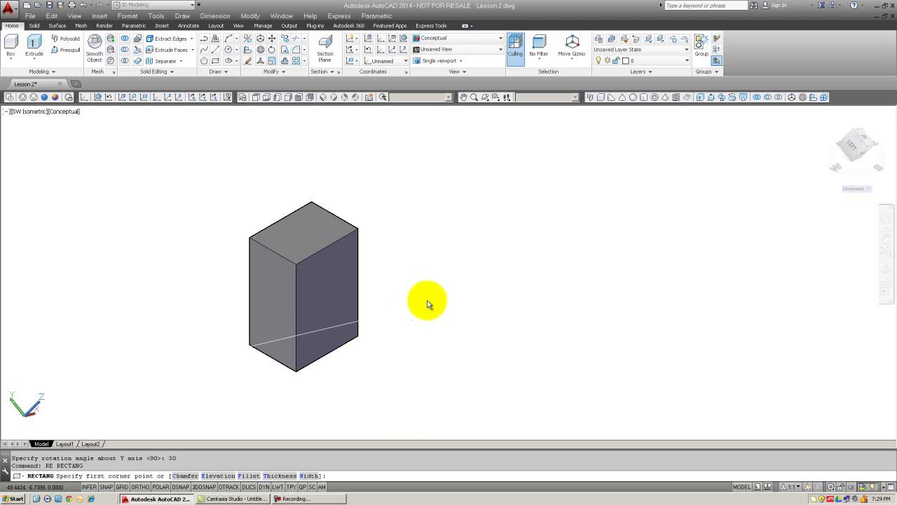
Step: Finish the tilted rectangle and extrude it into a solid angled beside the block
click(449, 268)
key(Escape)
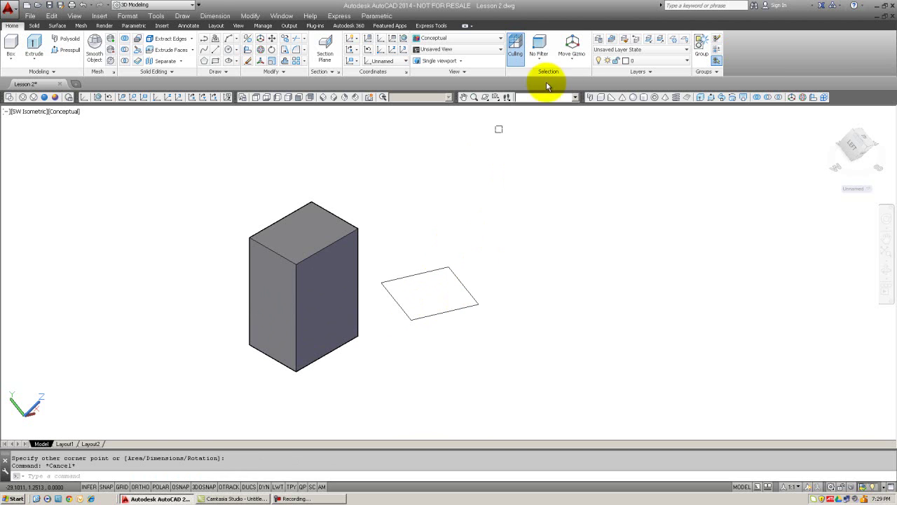
click(700, 97)
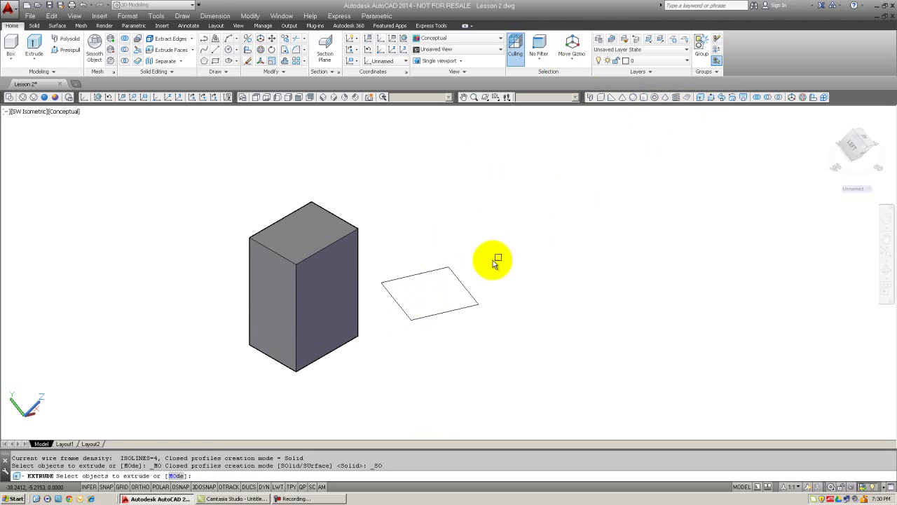
click(441, 273)
key(Return)
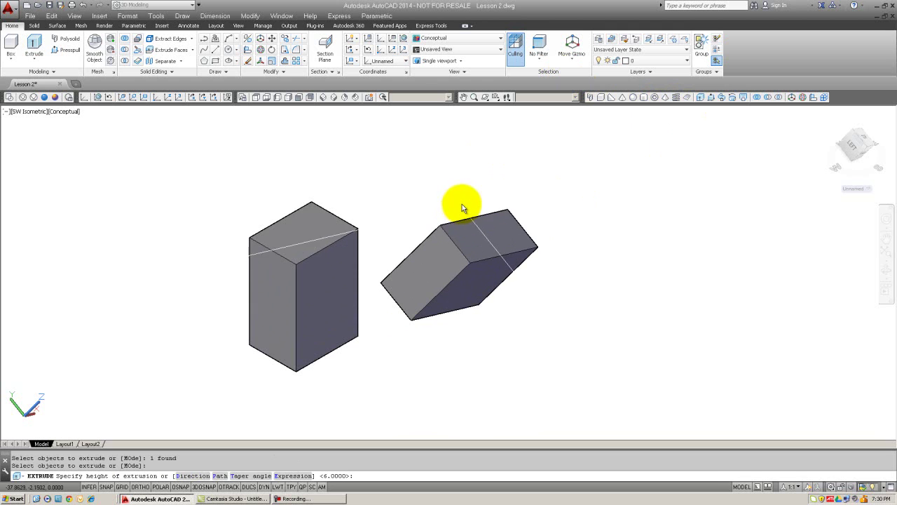
click(463, 199)
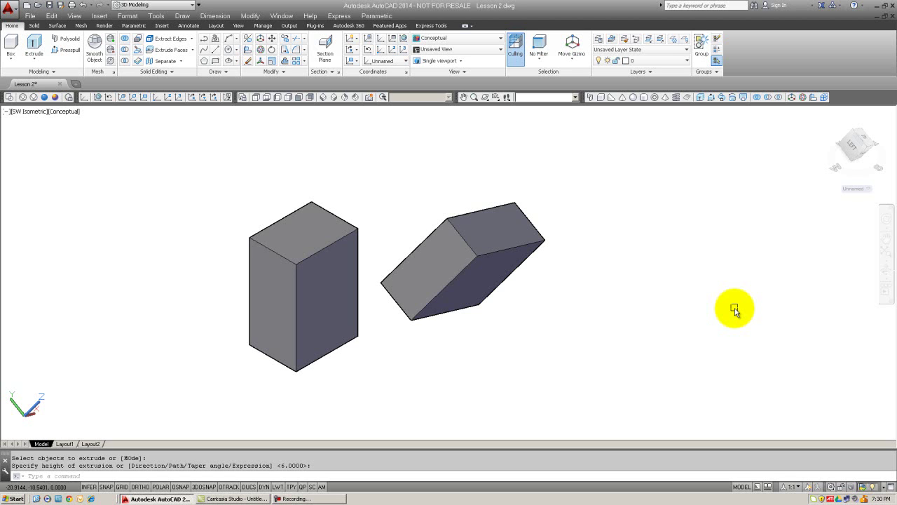
key(Escape)
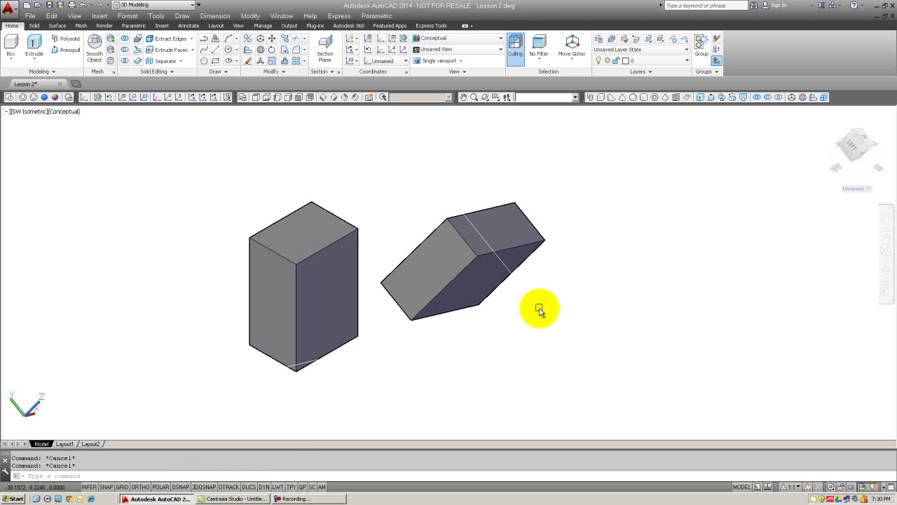
text(e)
key(Return)
Step: Erase both solids with a single window selection
click(312, 202)
click(261, 175)
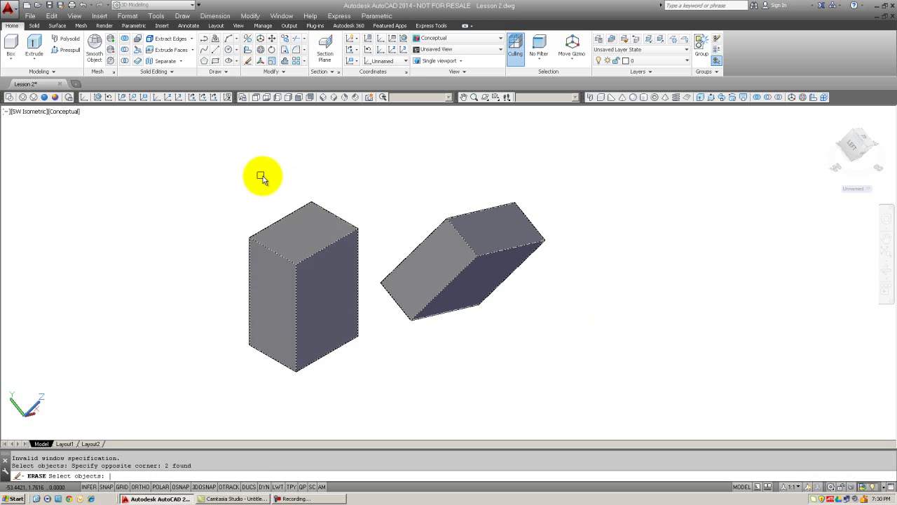
key(Return)
key(Escape)
key(Escape)
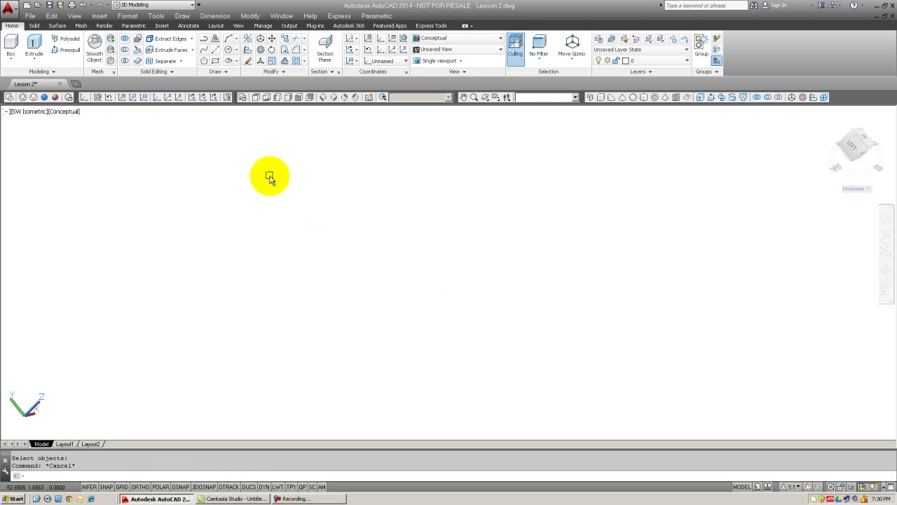
Step: Reset the UCS to World with the UCS W option
text(ucs)
key(Return)
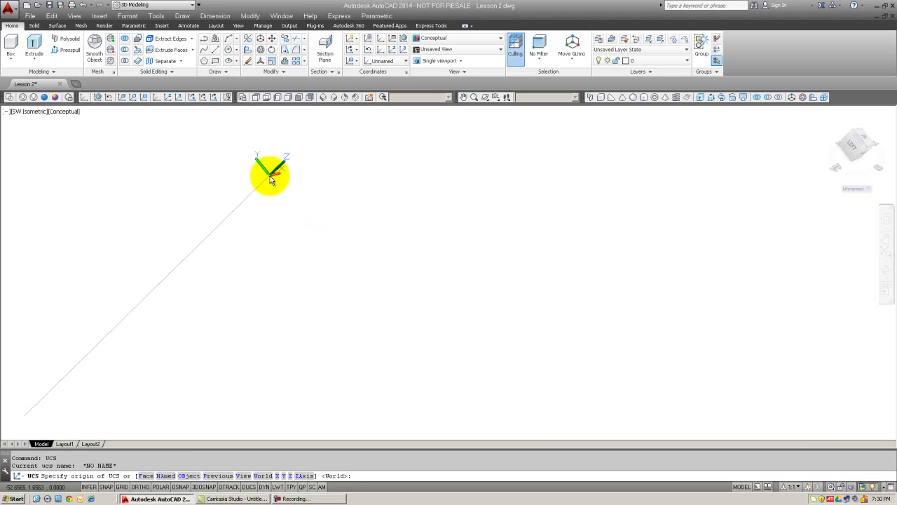
text(w)
key(Return)
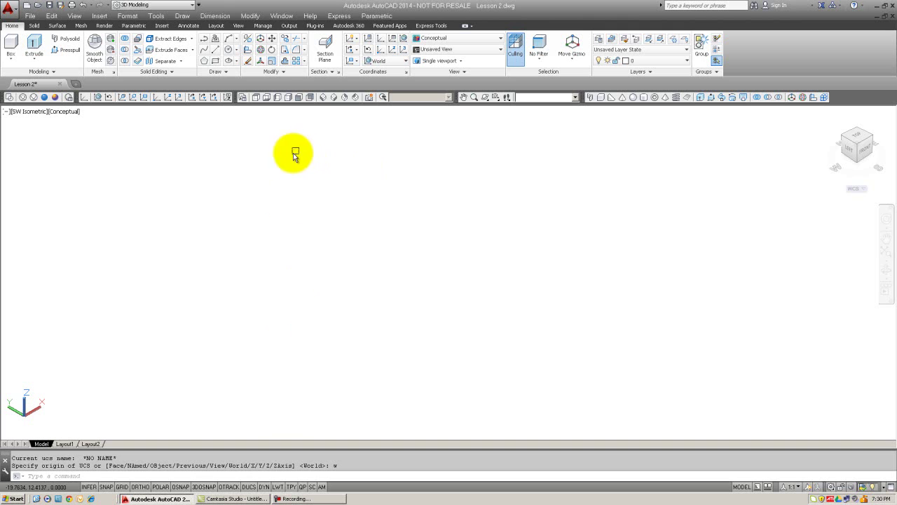
Step: Draw a small circle at the lower left of the view
key(Return)
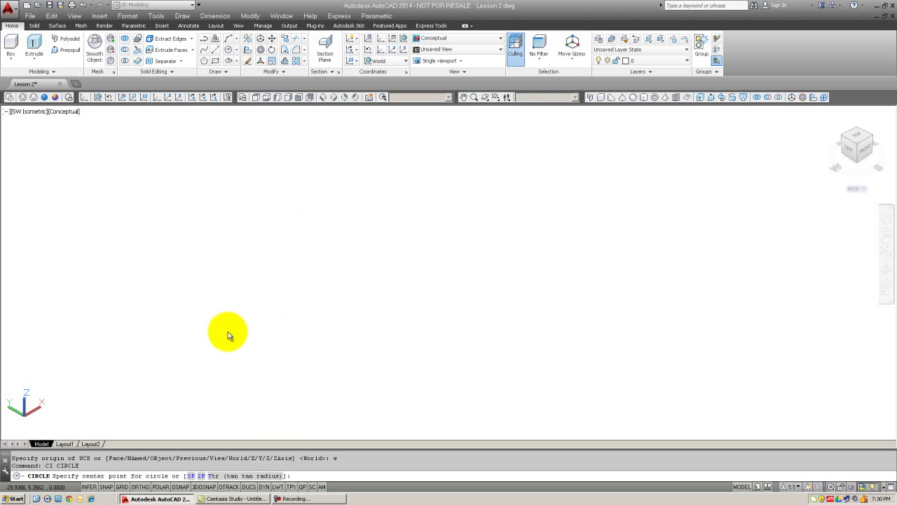
click(231, 335)
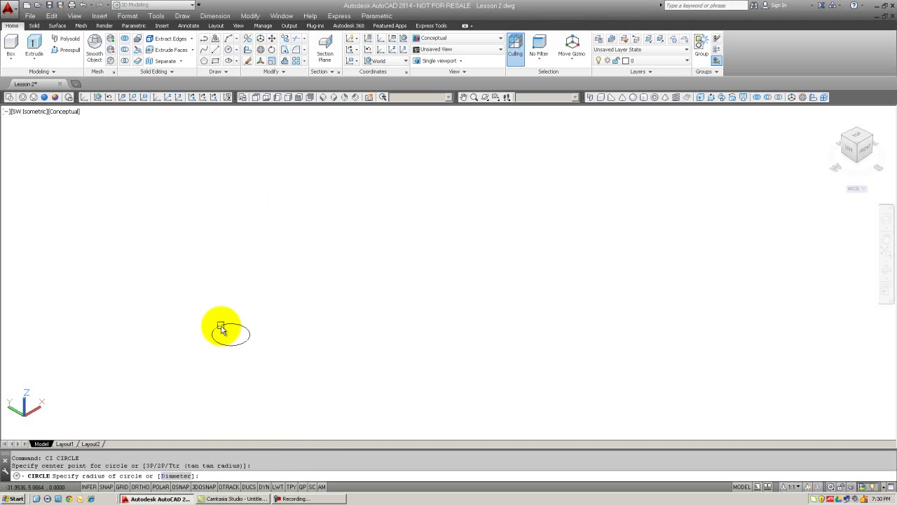
click(222, 329)
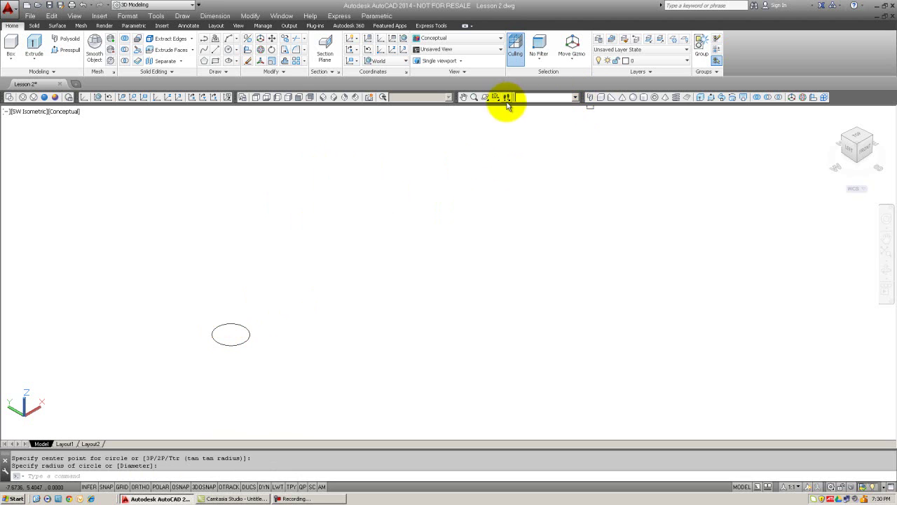
Step: Extrude the circle upward into a tall vertical cylinder
click(700, 97)
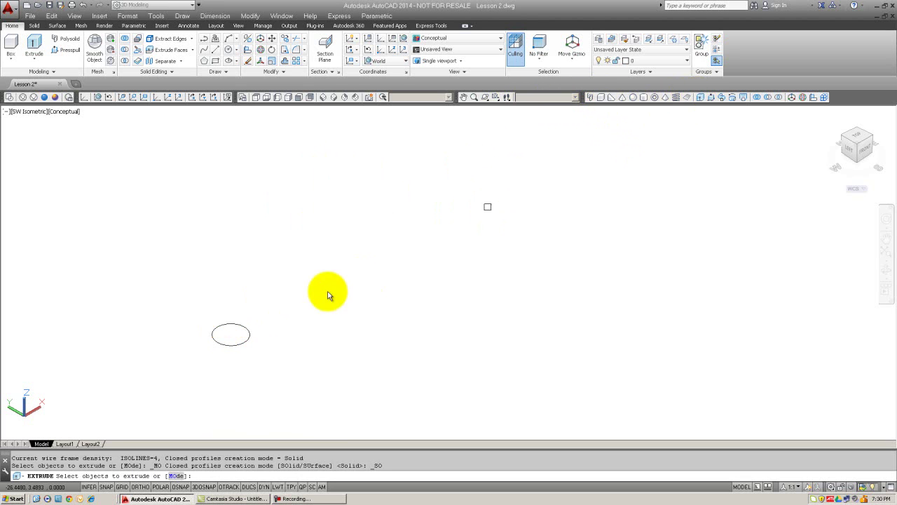
click(219, 329)
key(Return)
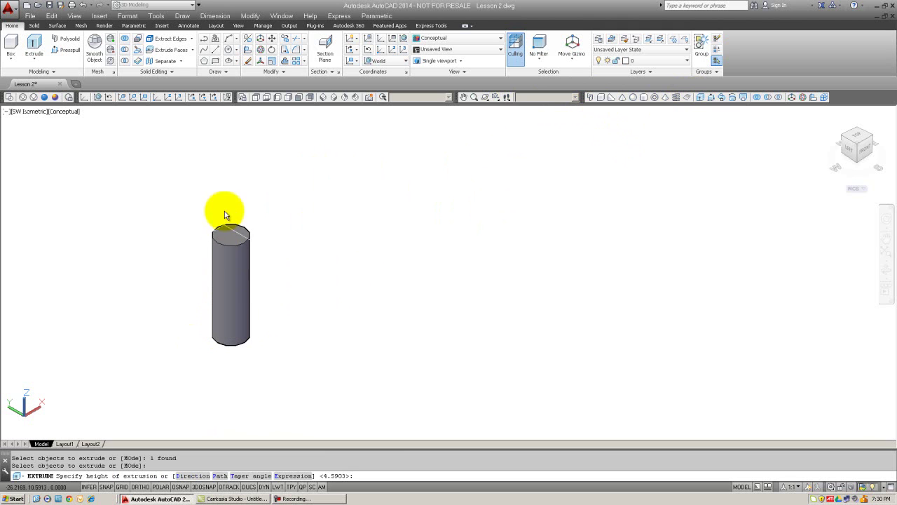
click(225, 161)
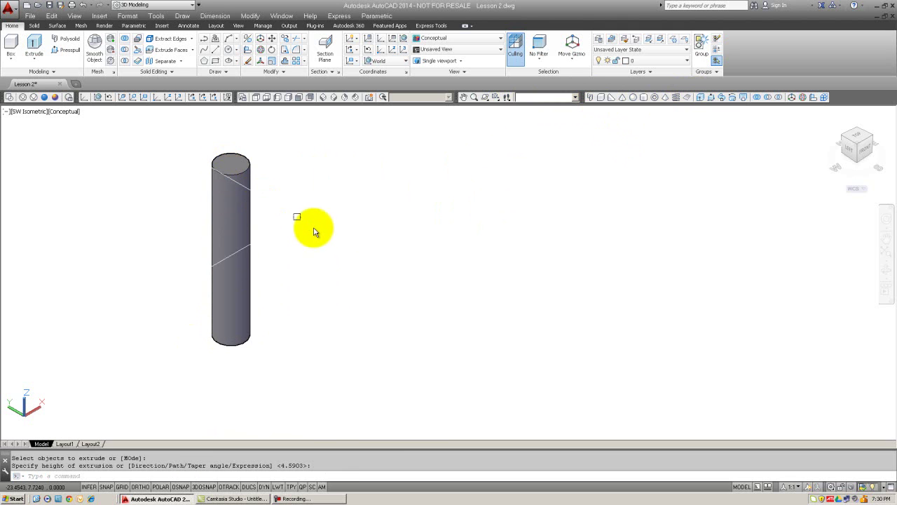
key(Escape)
key(Escape)
Step: Rotate the UCS 90° about X, cancelling an accidental Copy command
text(u)
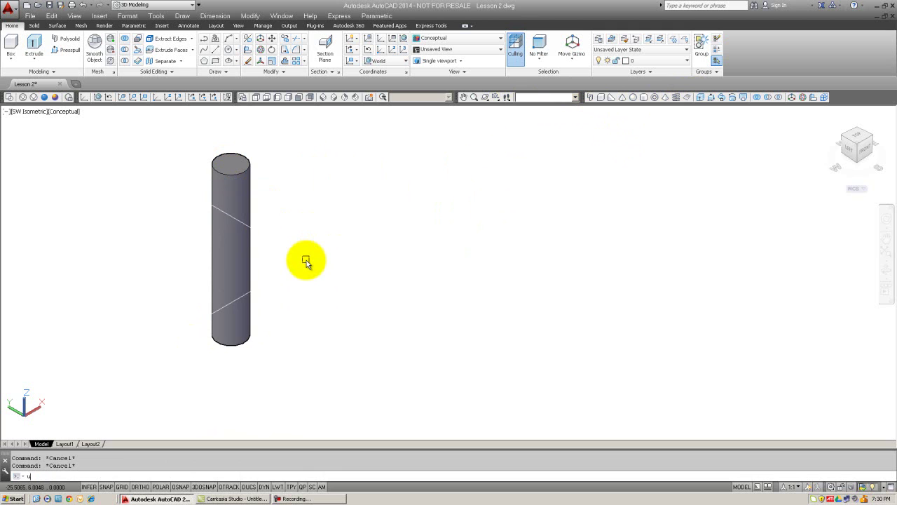
text(cs)
key(Return)
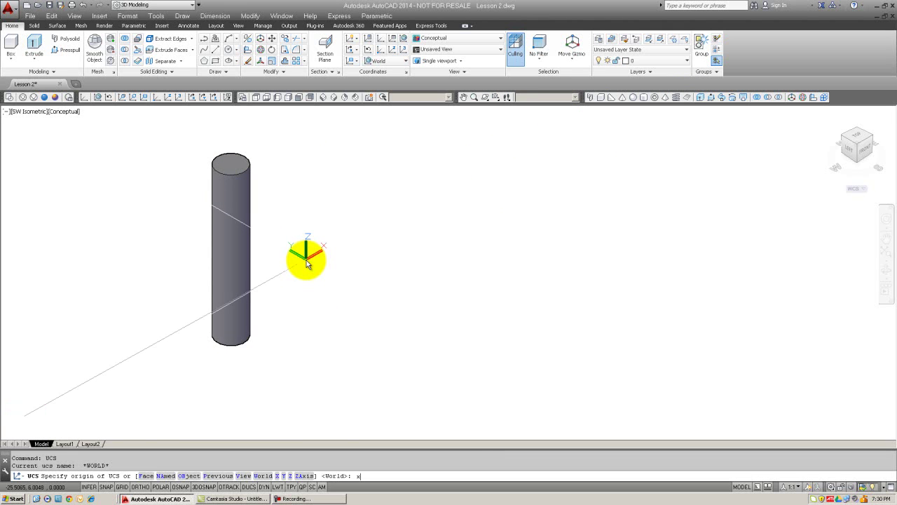
text(x)
key(Return)
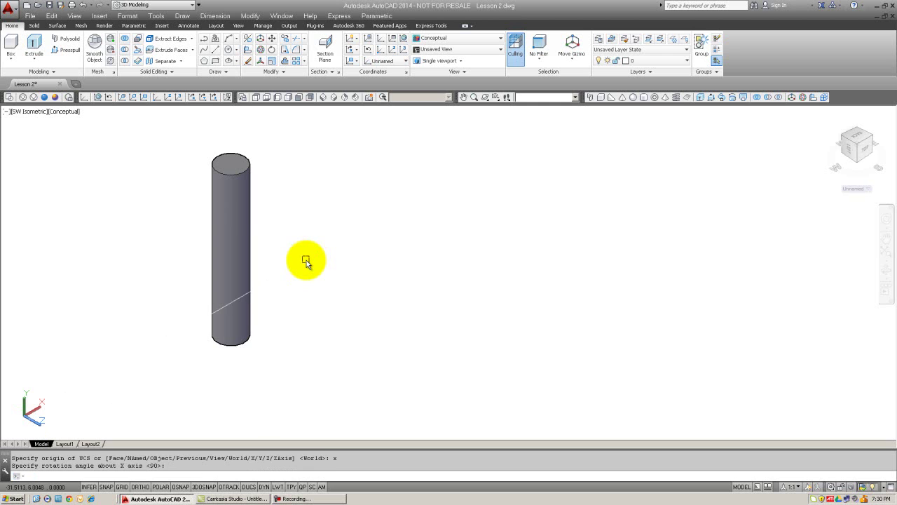
text(c)
key(Return)
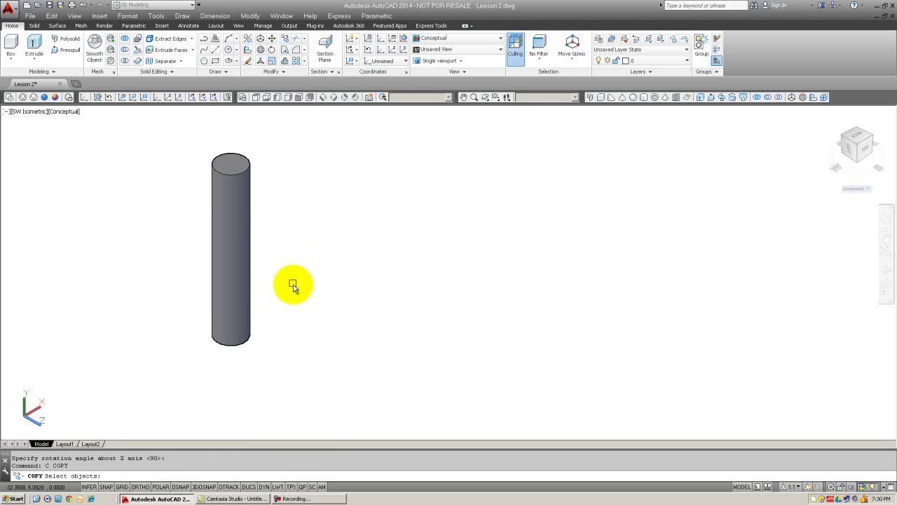
click(291, 177)
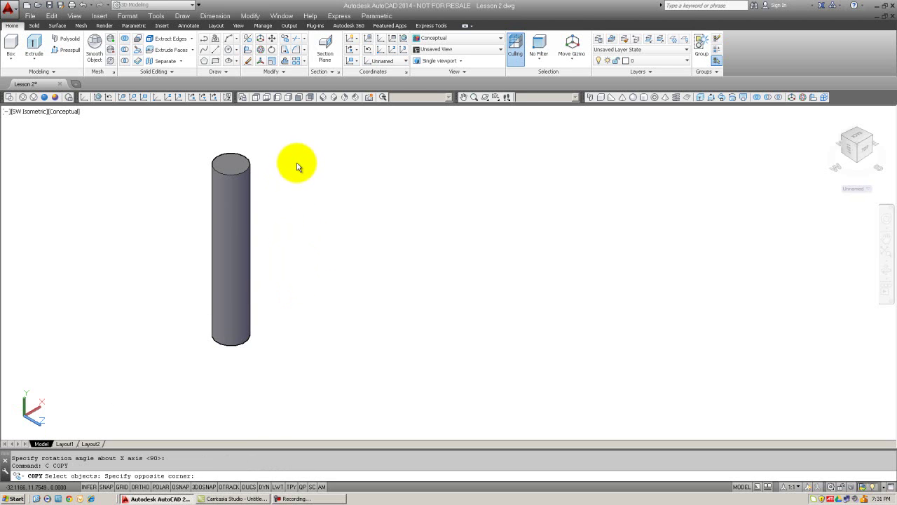
key(Escape)
key(Escape)
Step: Draw a circle right of the cylinder and extrude it into a sideways cylinder
text(ci)
key(Return)
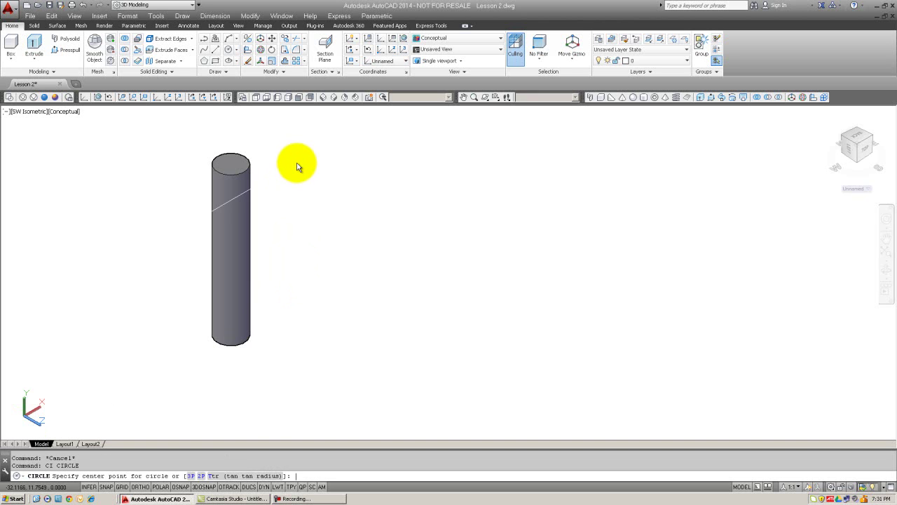
click(311, 159)
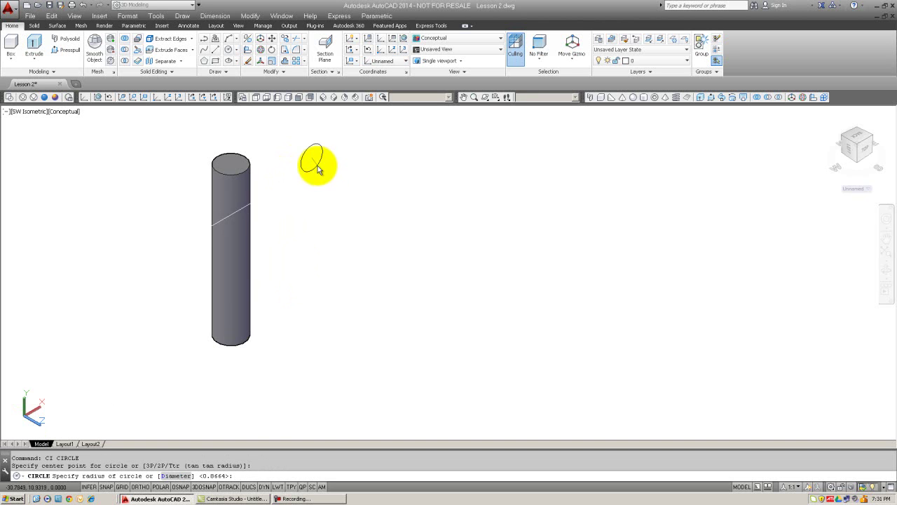
key(Escape)
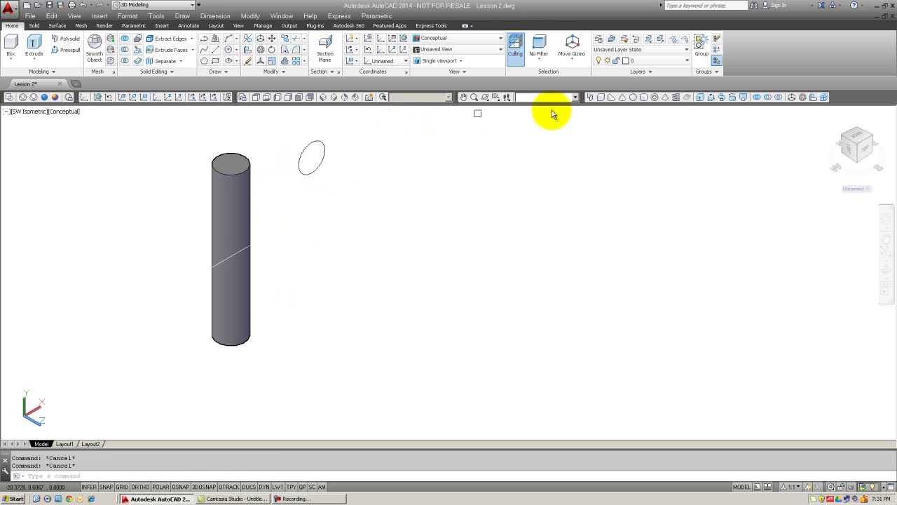
click(697, 98)
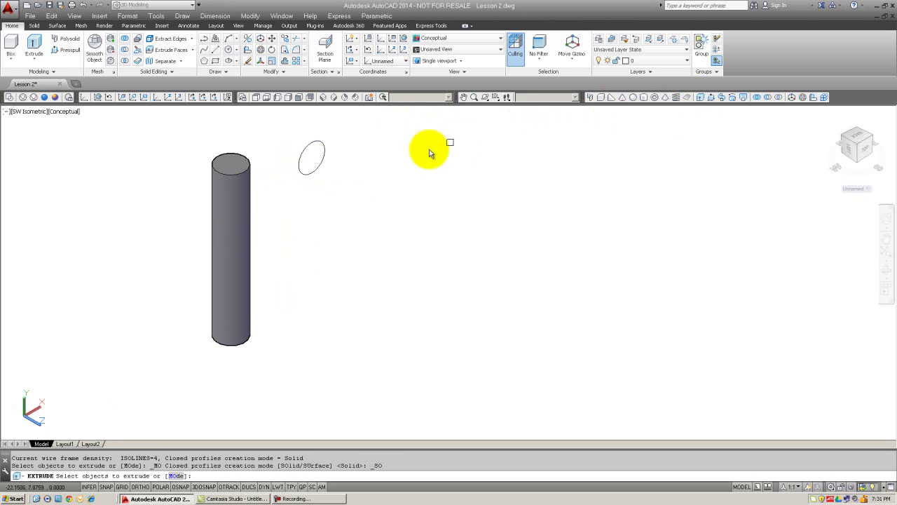
click(323, 164)
key(Return)
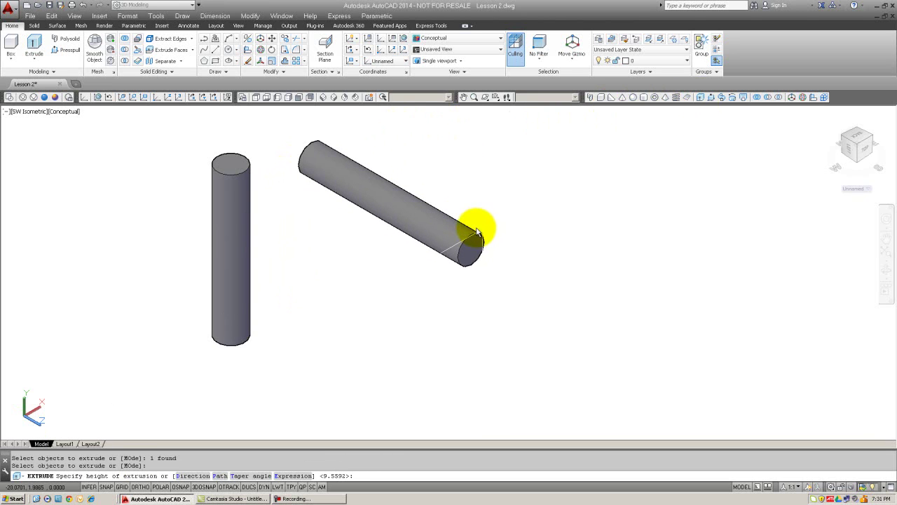
key(Escape)
scroll(428, 211, down, 2)
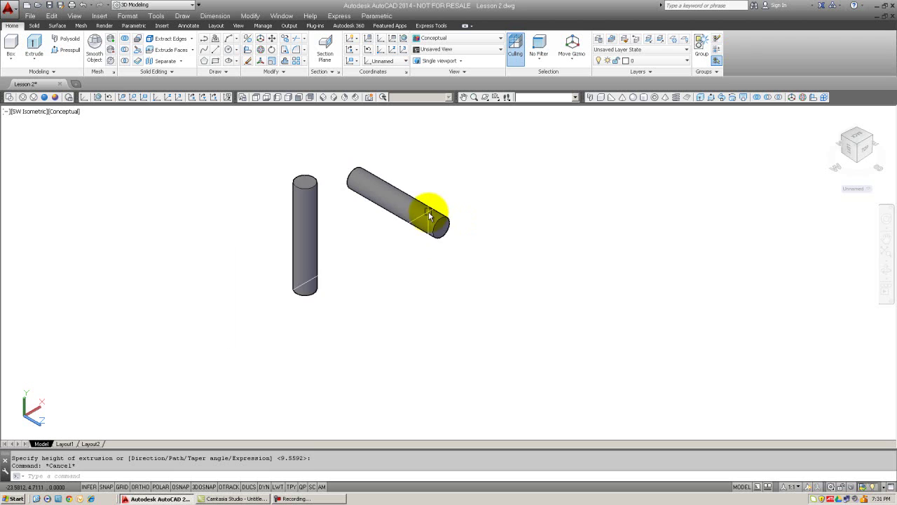
middle_drag(410, 231, 361, 253)
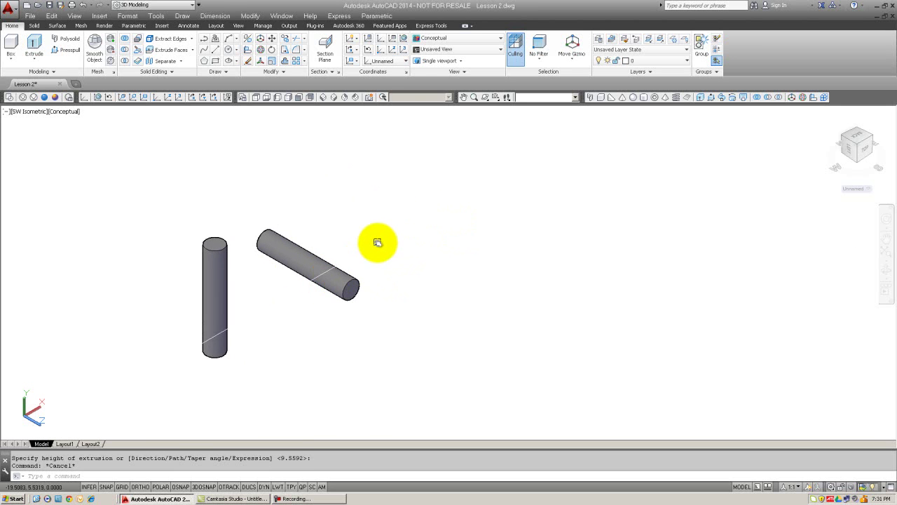
Step: Rotate the UCS 90° about Y using the UCS command's Y option
key(Escape)
text(c)
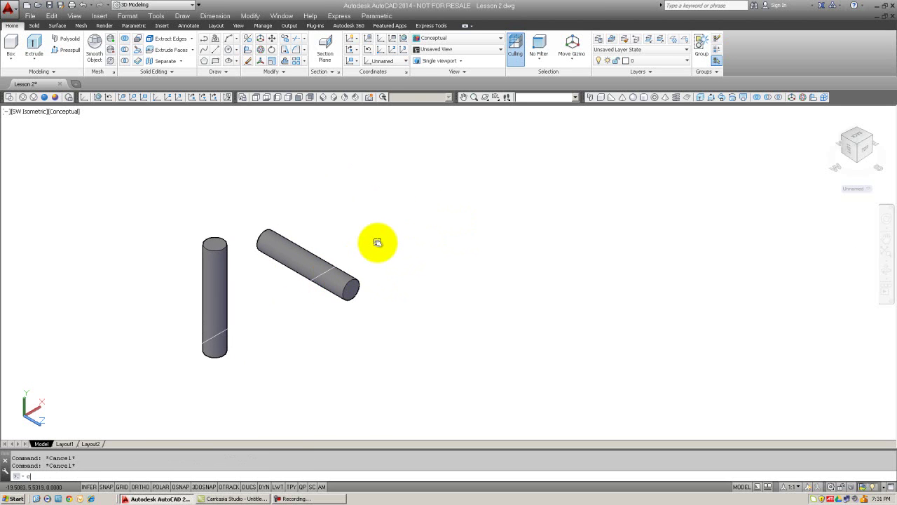
text(l)
key(BackSpace)
key(BackSpace)
text(ucs)
key(Return)
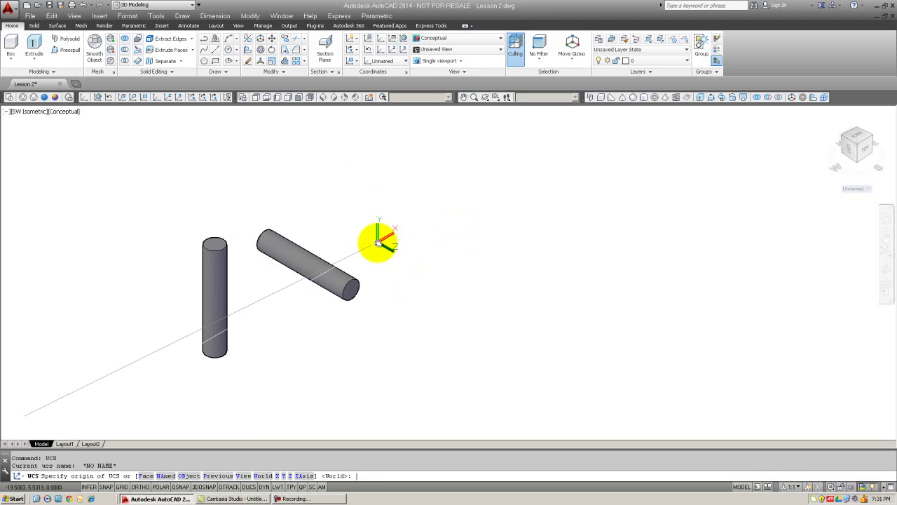
text(y)
key(Return)
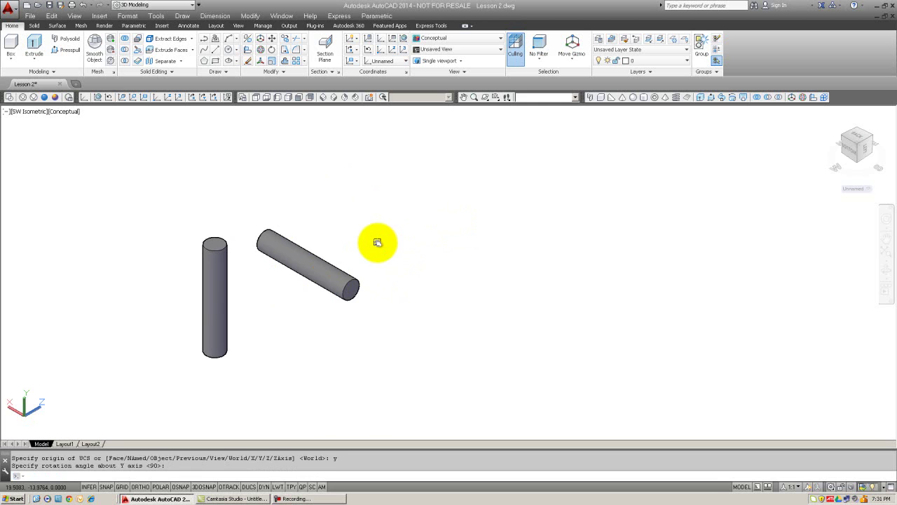
key(Escape)
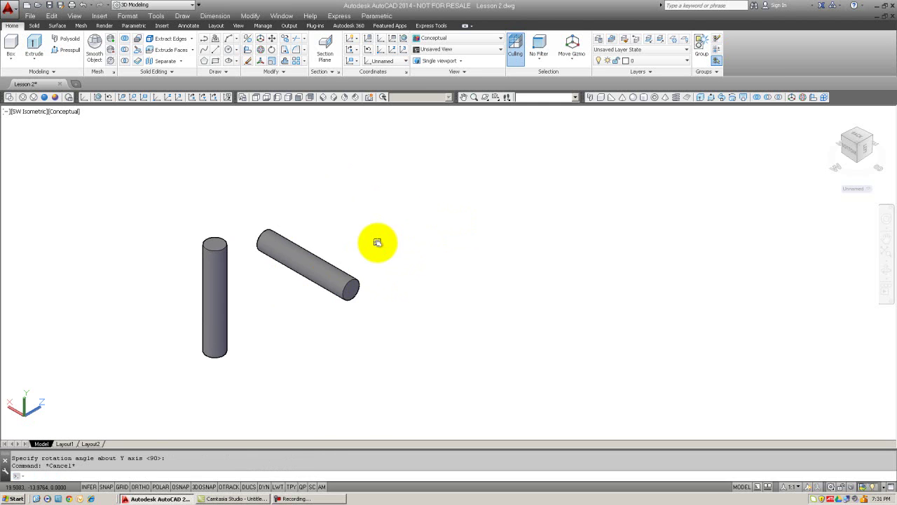
Step: Draw a larger circle above the second cylinder with CI
text(ci)
key(Return)
click(361, 217)
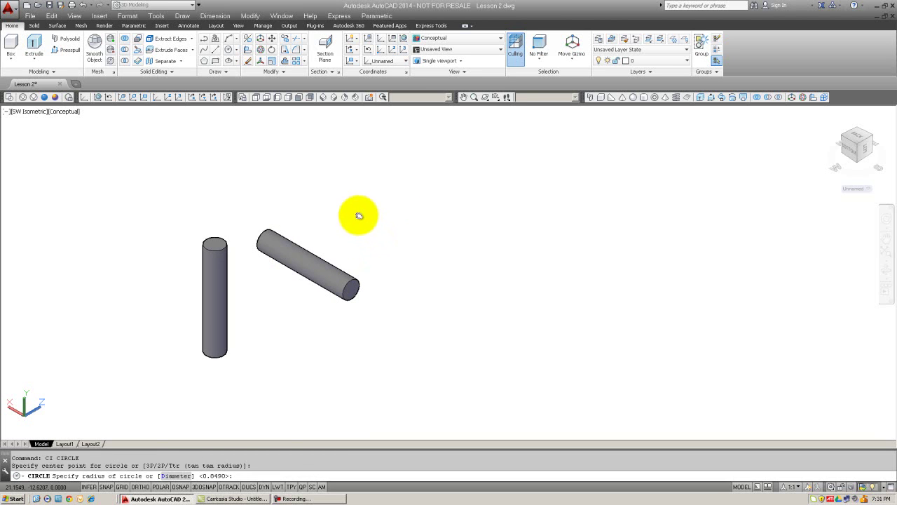
click(347, 206)
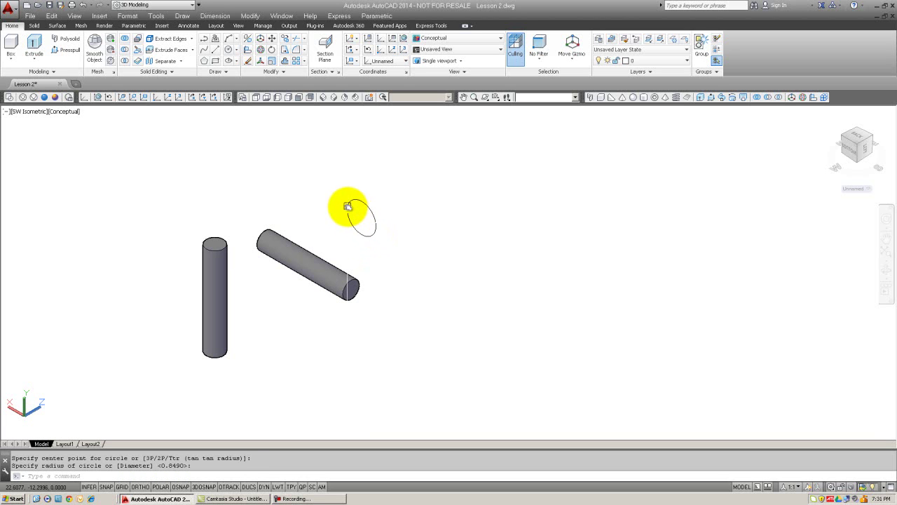
Step: Extrude the circle into a thick third cylinder and centre all three in view
click(697, 97)
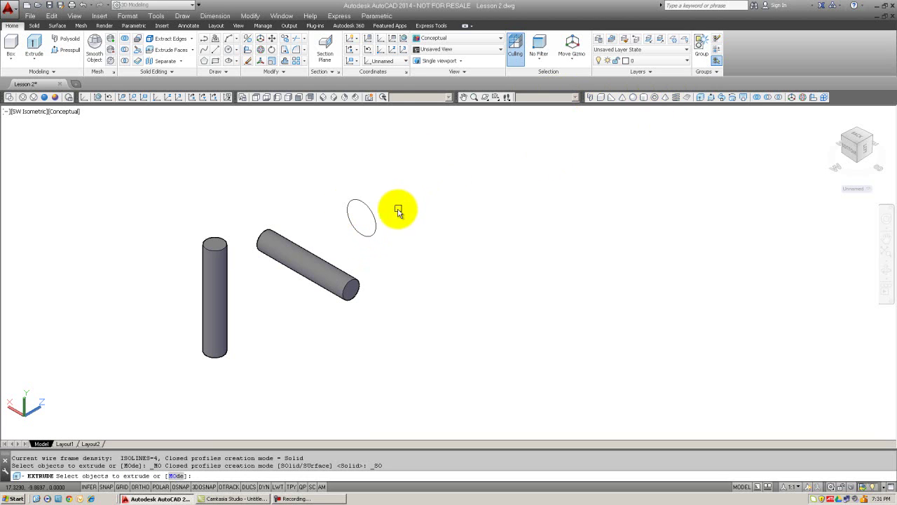
click(370, 209)
key(Return)
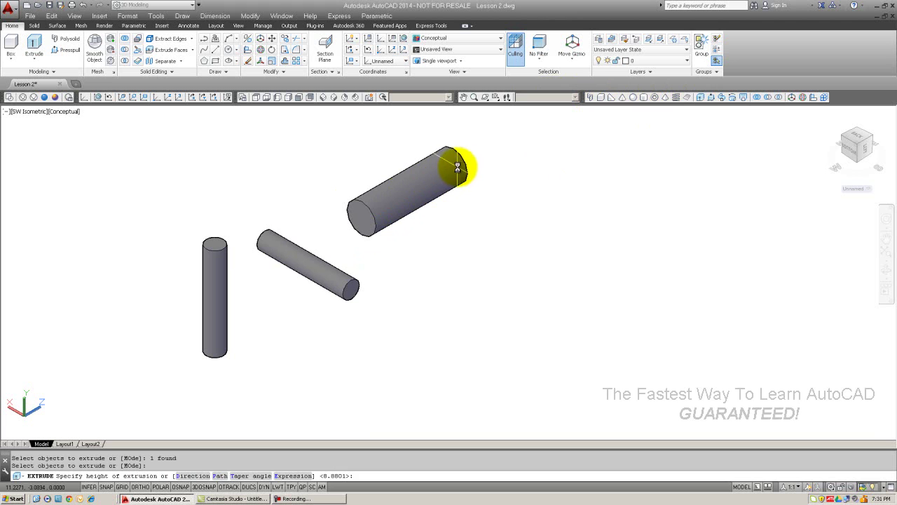
key(Escape)
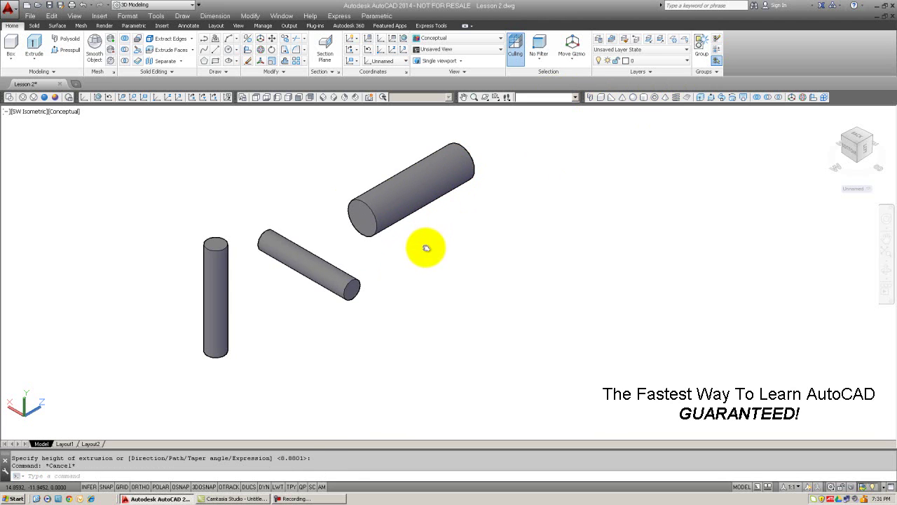
middle_drag(426, 248, 469, 283)
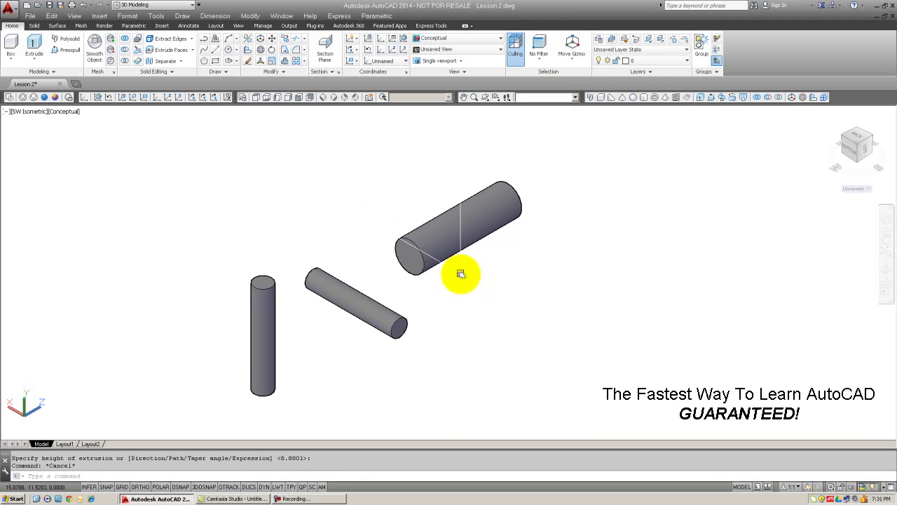